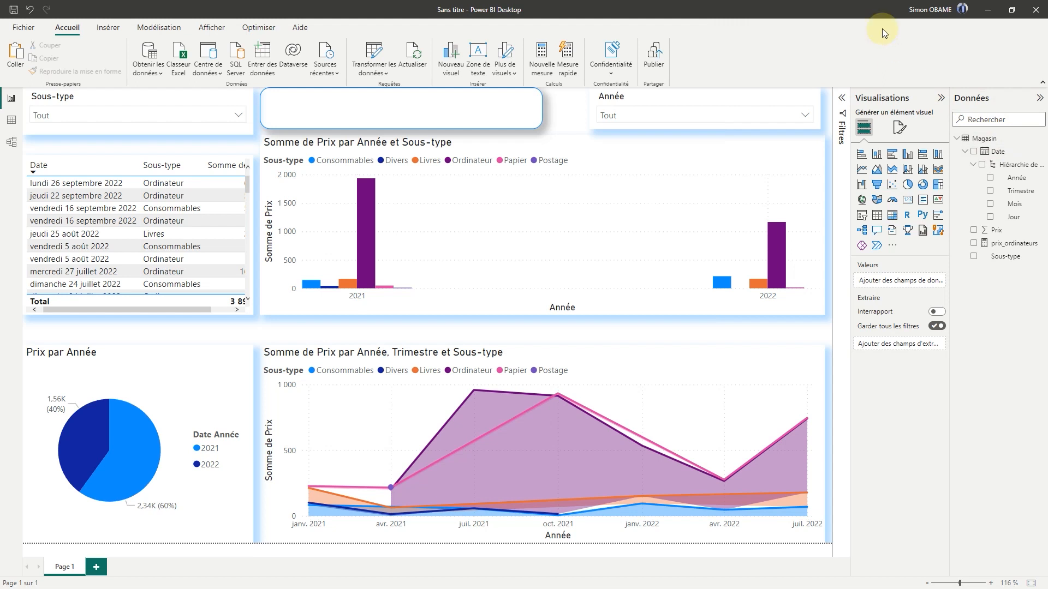
Step: Add a new report page and insert a table visual on it showing the Année and Prix fields
click(601, 143)
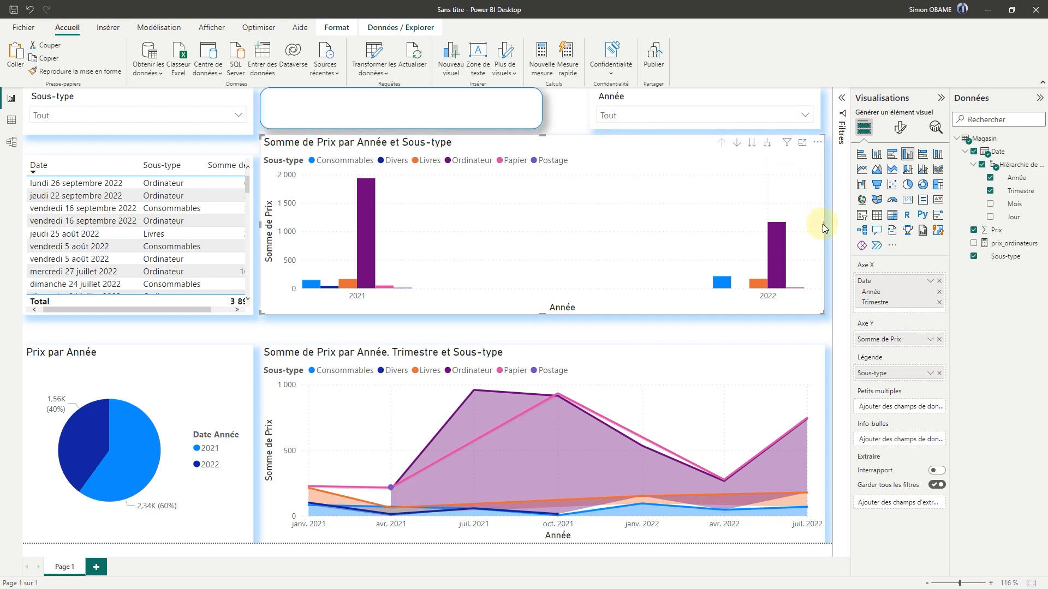
click(96, 567)
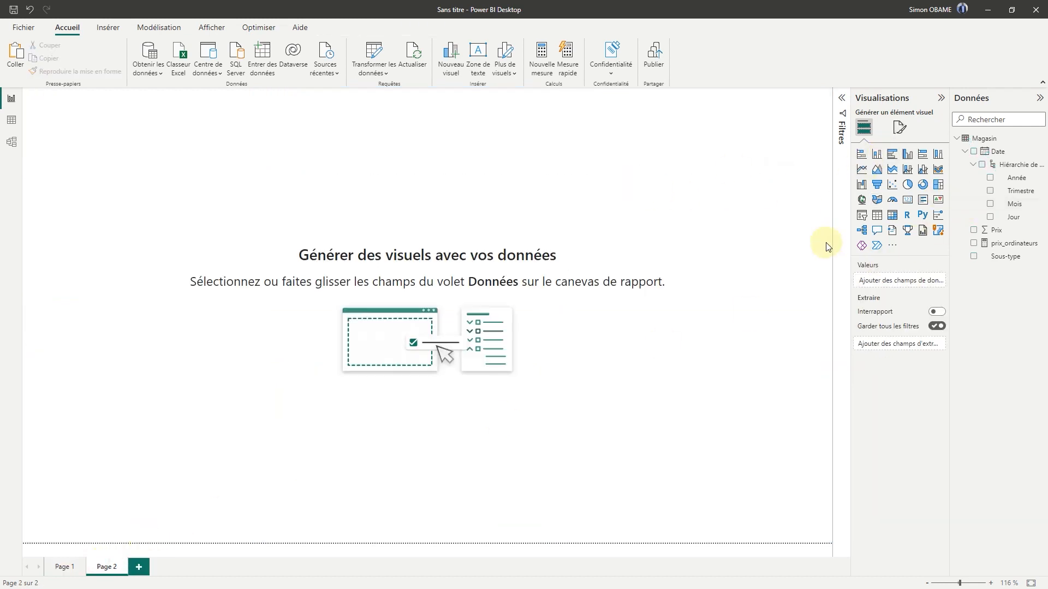
click(879, 217)
drag(164, 100, 306, 166)
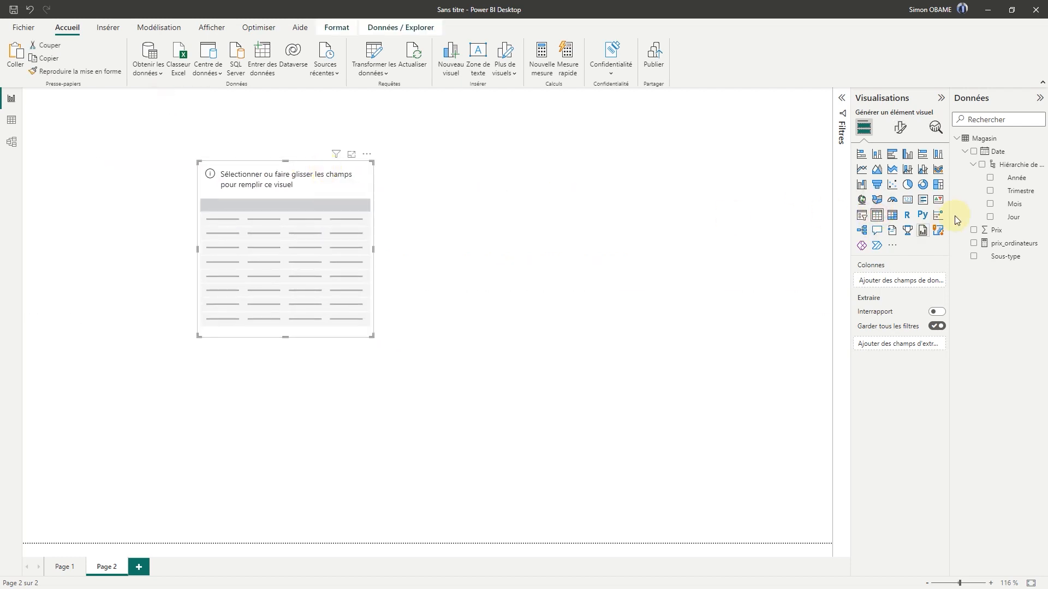
click(990, 180)
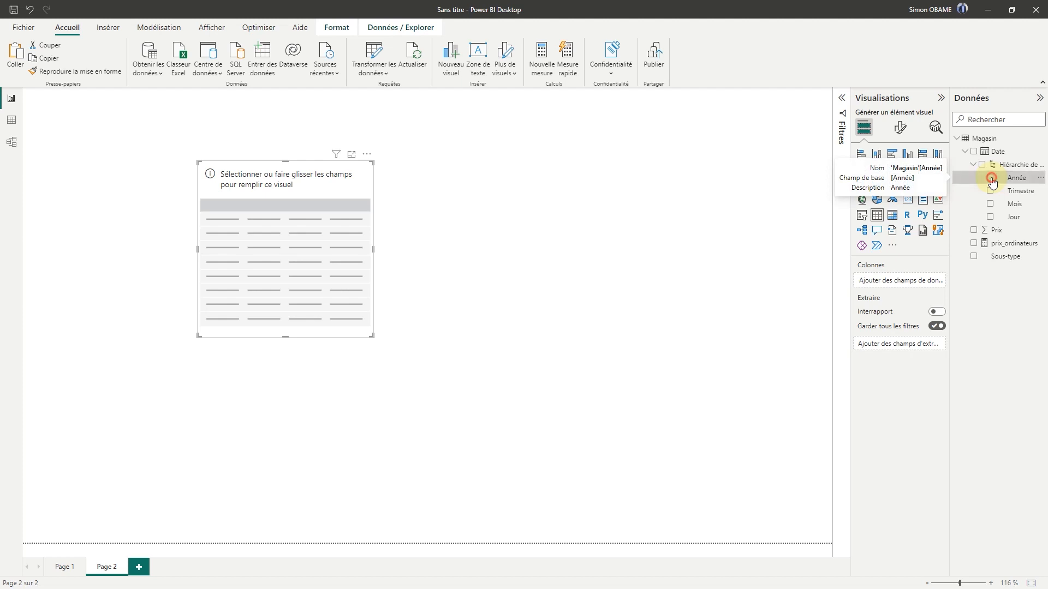
click(974, 232)
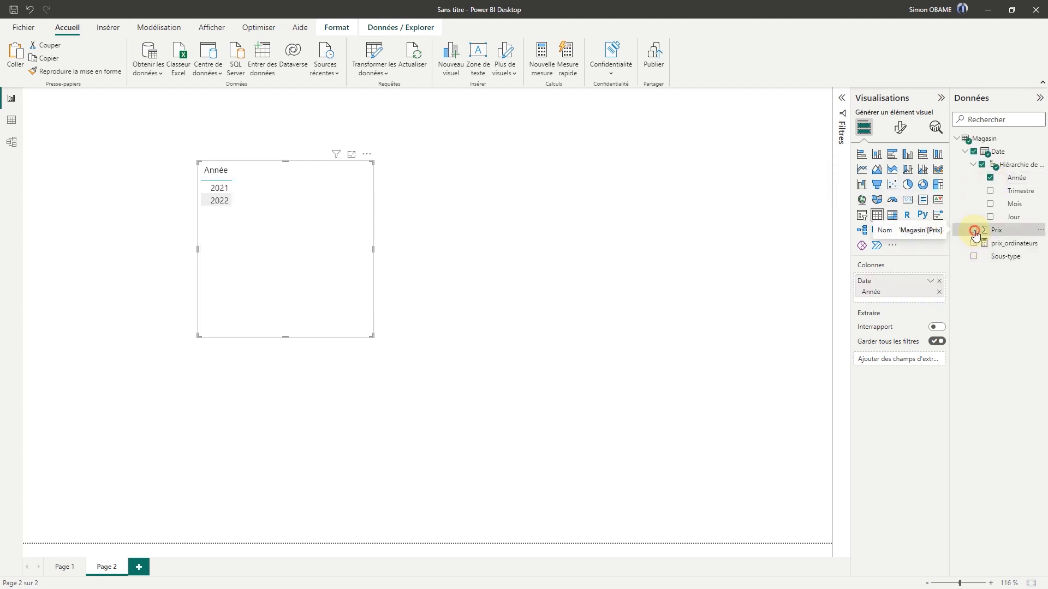
click(469, 220)
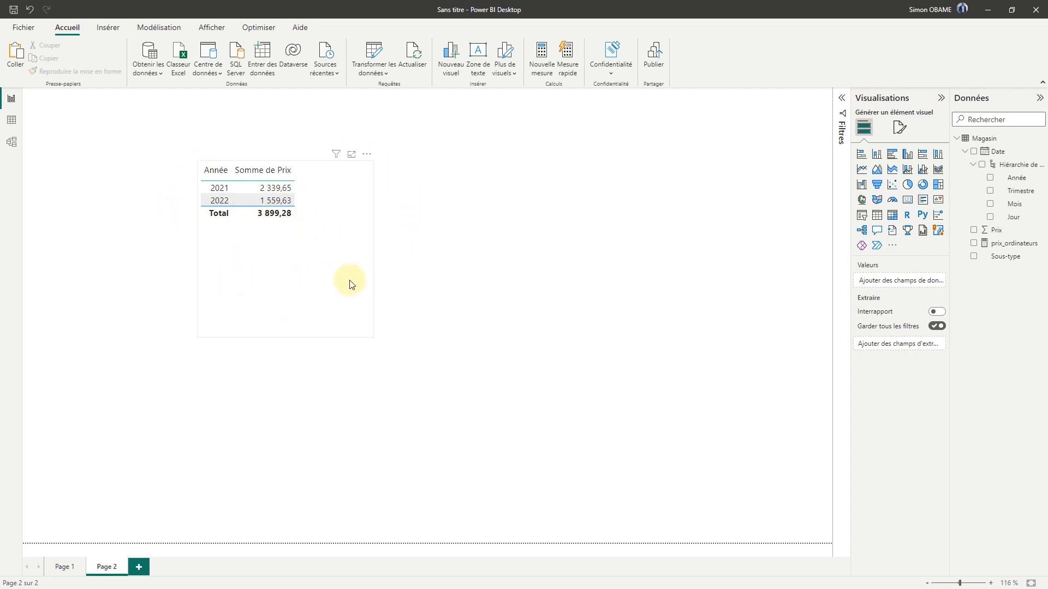
Step: Examine the page format settings of Page 1: page information, canvas settings with the available types, and canvas background
click(65, 569)
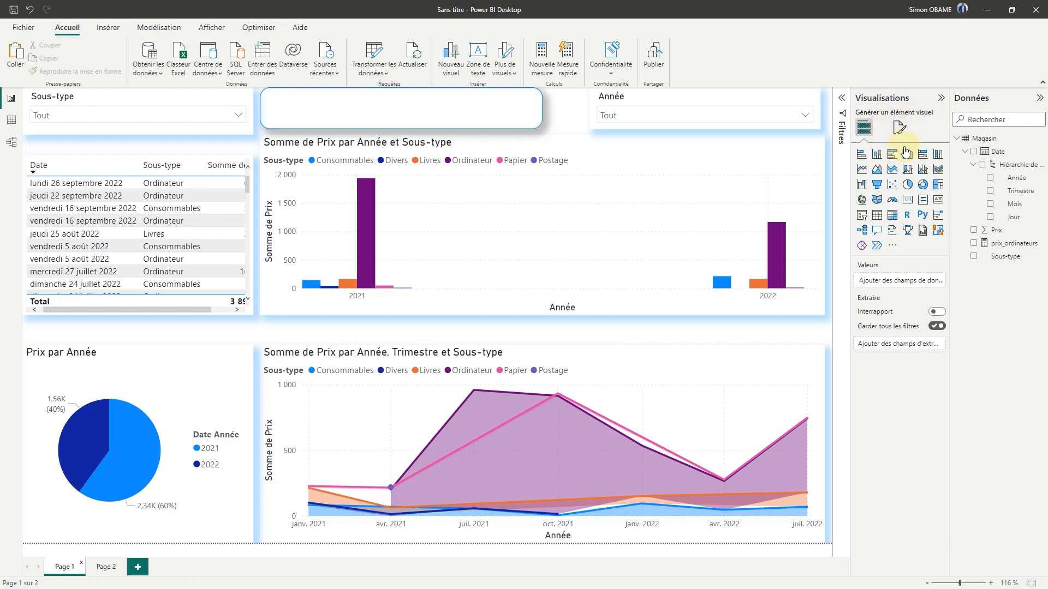
click(791, 326)
click(900, 129)
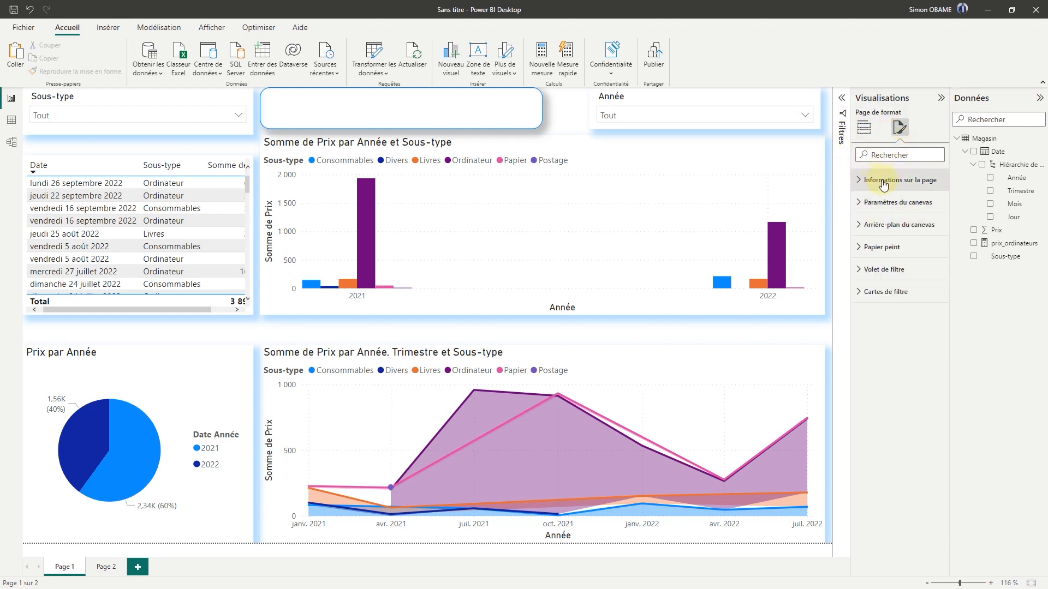
click(863, 181)
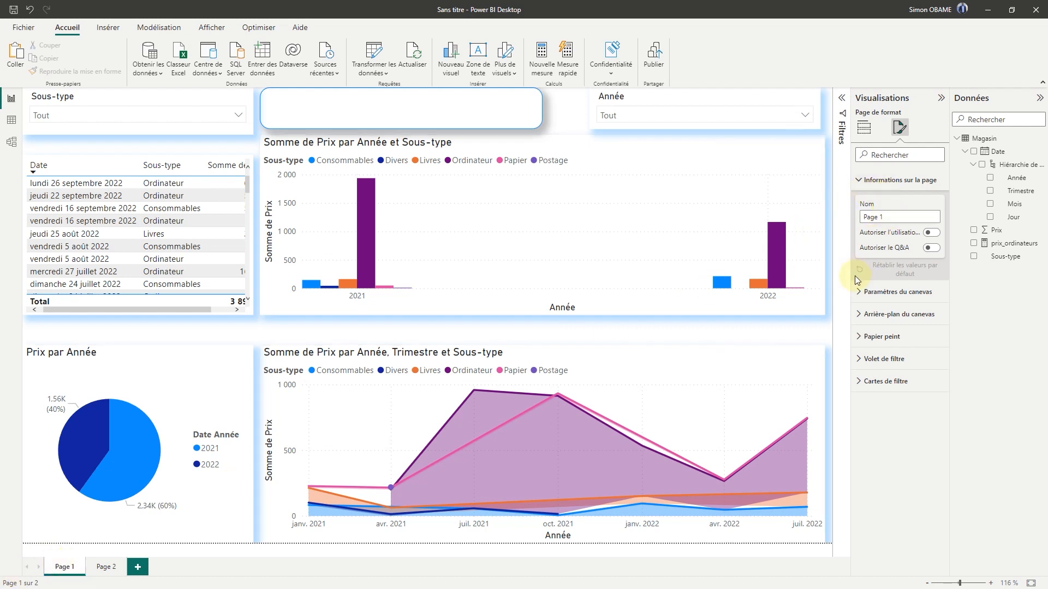
click(873, 292)
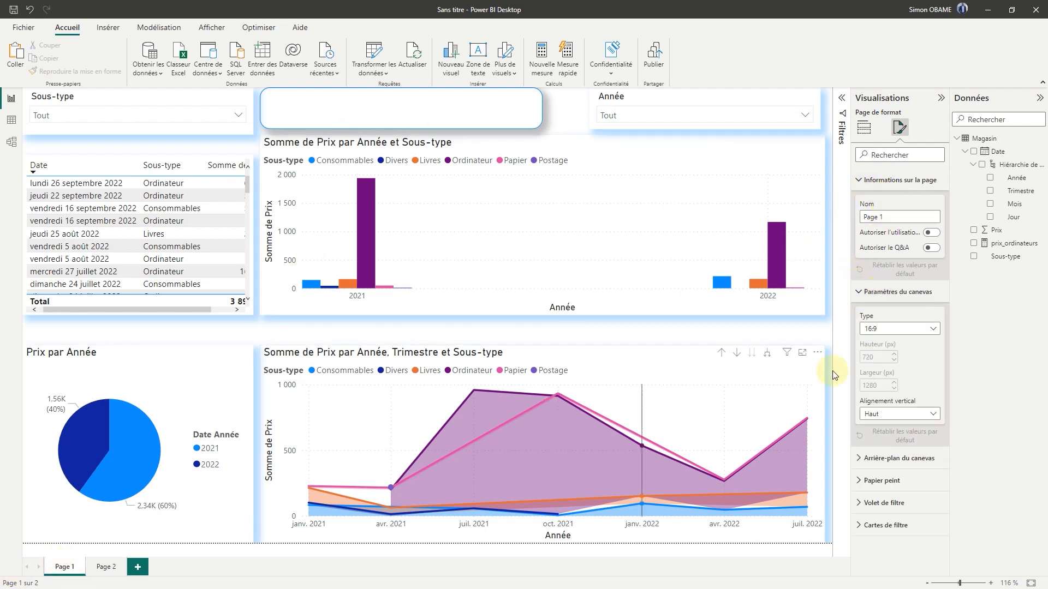
click(899, 329)
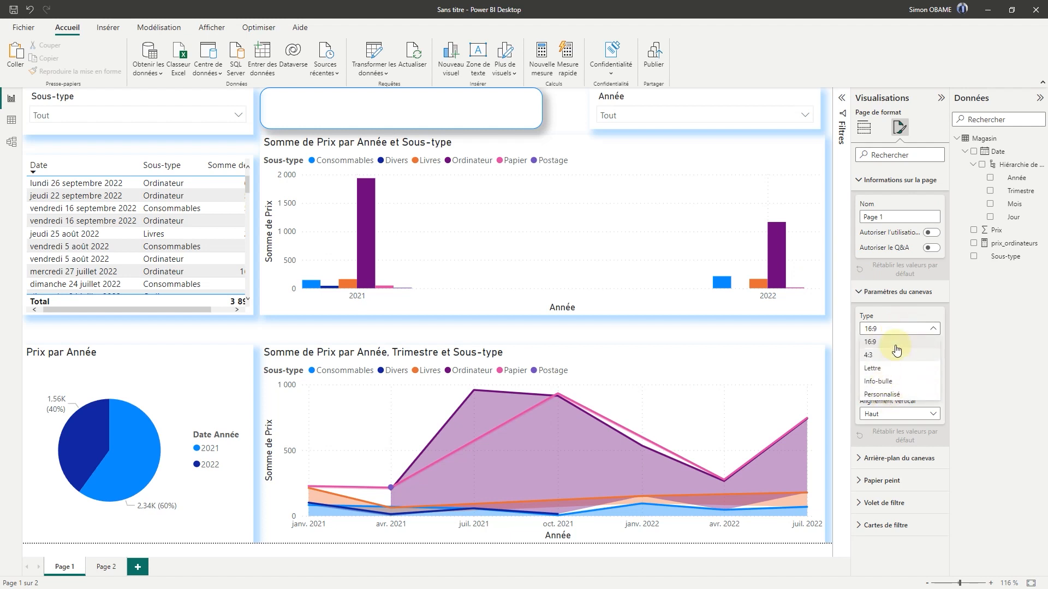
click(899, 442)
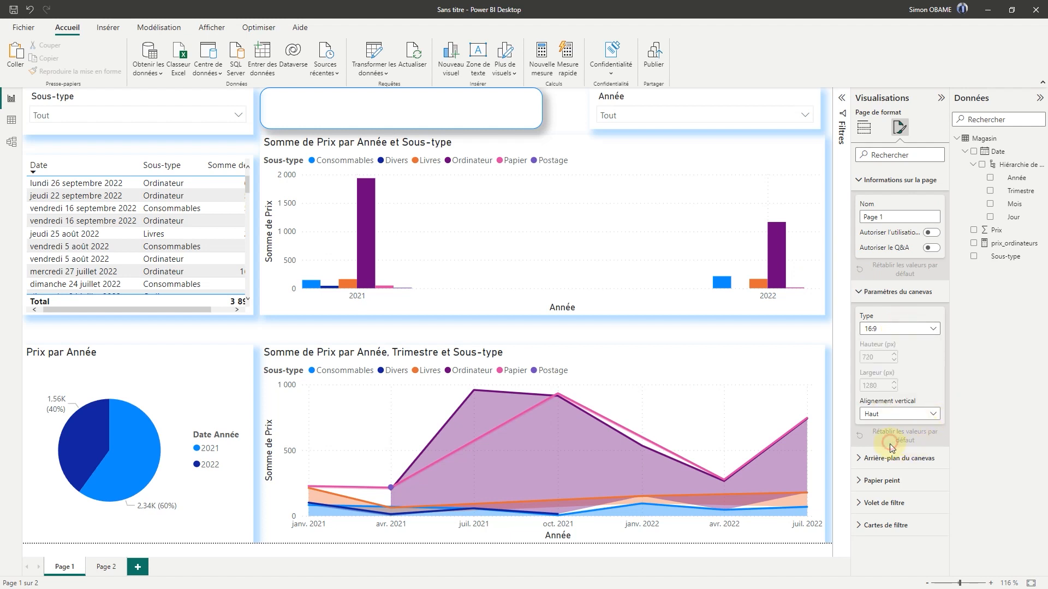
click(862, 462)
scroll(897, 372, down, 2)
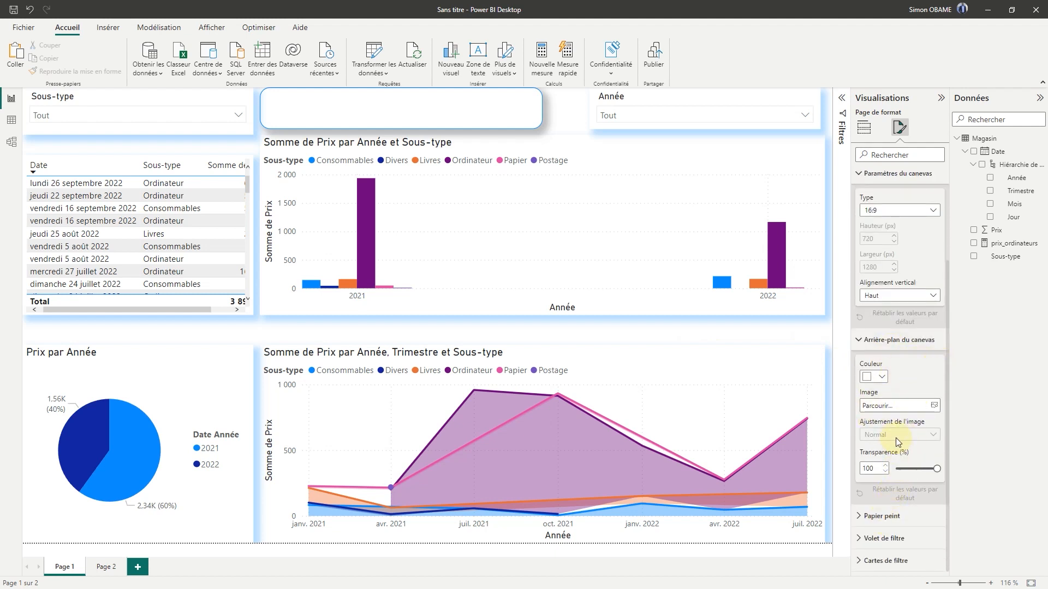
scroll(896, 415, up, 2)
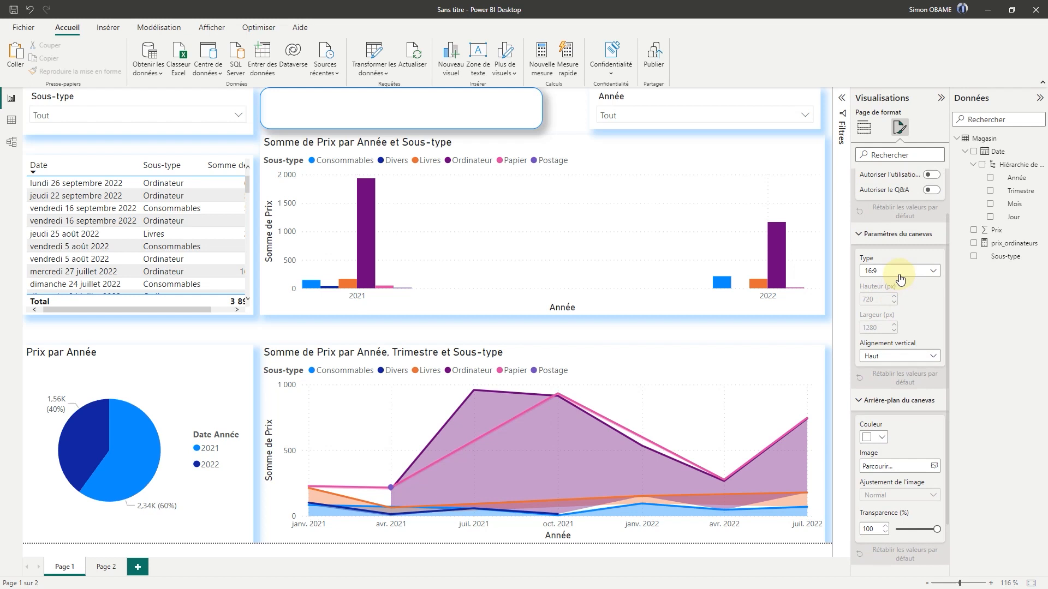
click(863, 128)
click(899, 129)
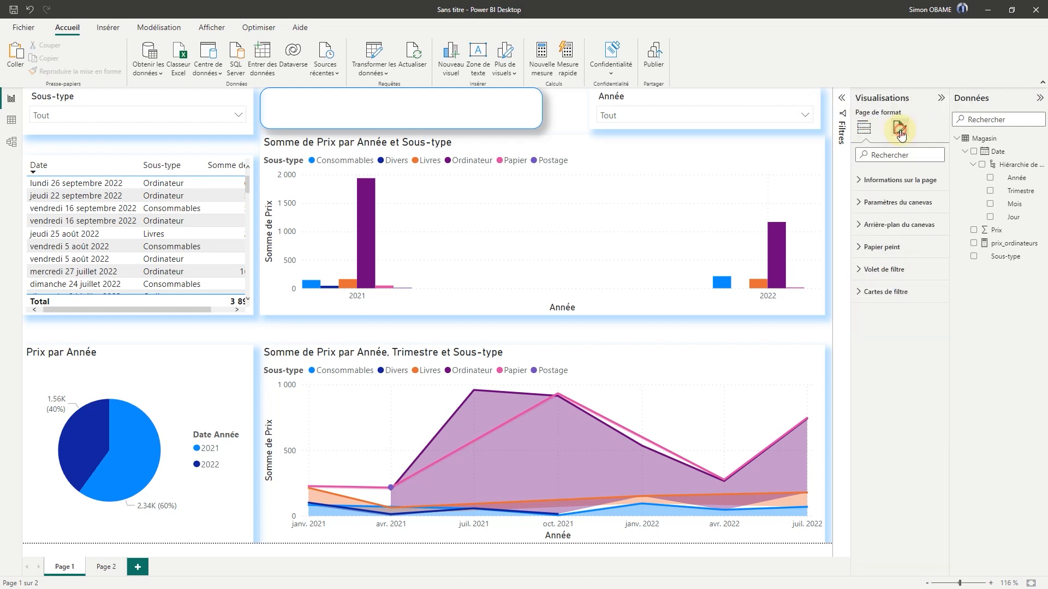
click(864, 127)
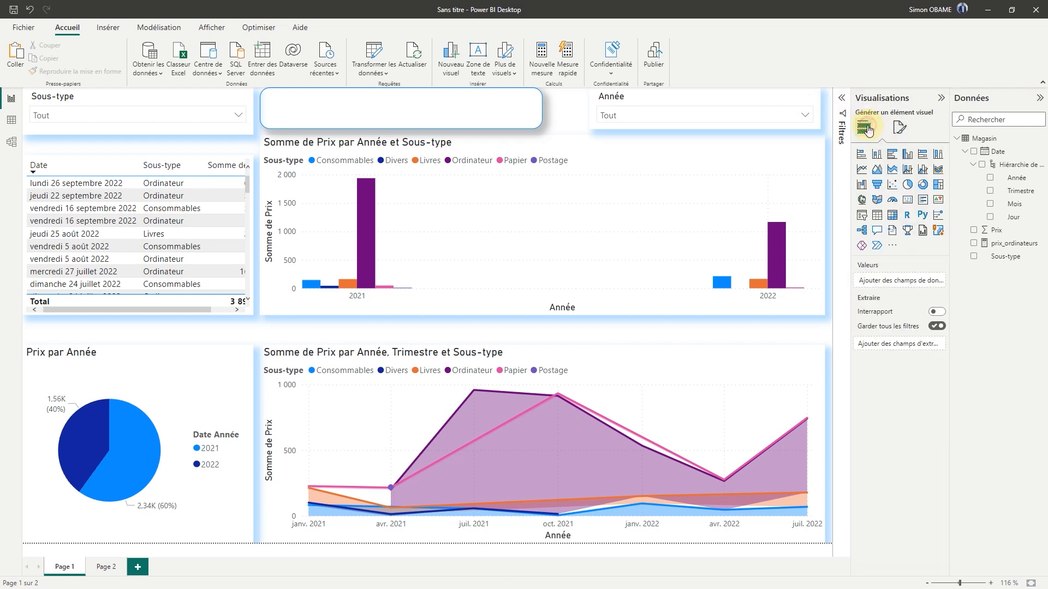
Step: Examine the X-axis formatting options of the column chart "Somme de Prix par Année et Sous-type"
click(605, 148)
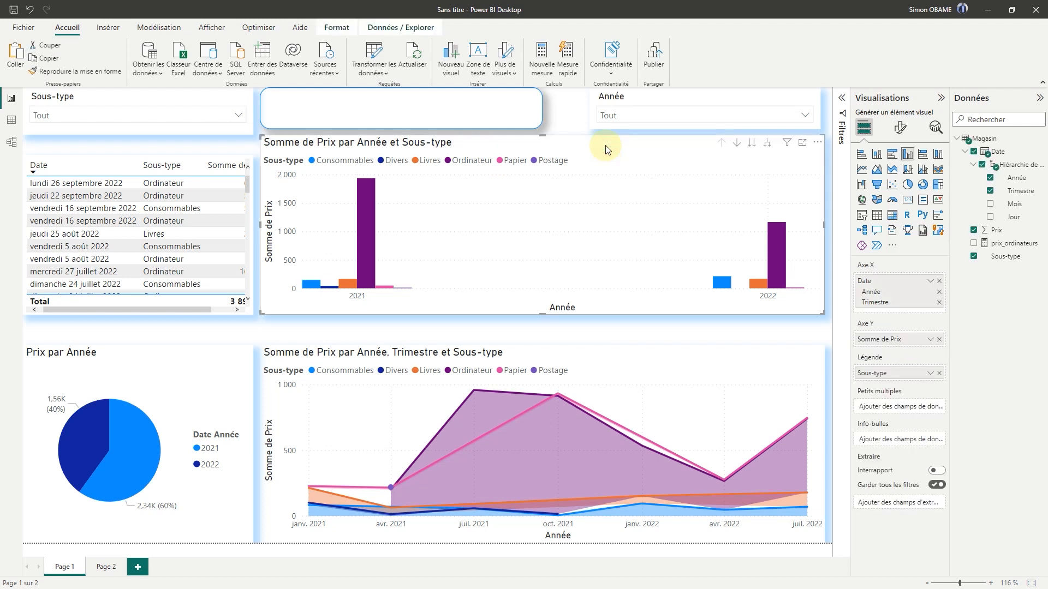
click(901, 130)
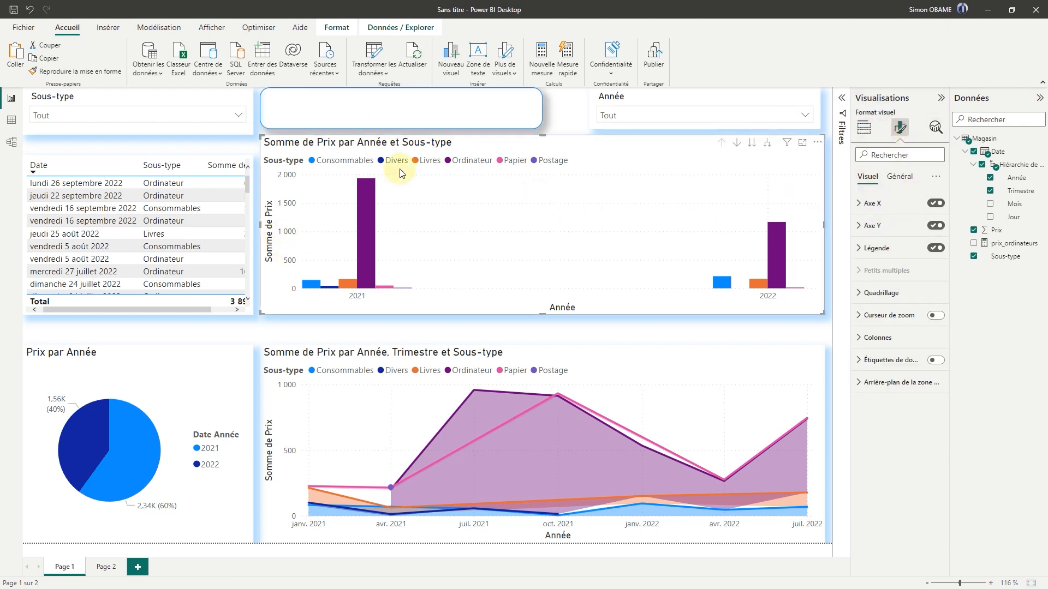
click(860, 203)
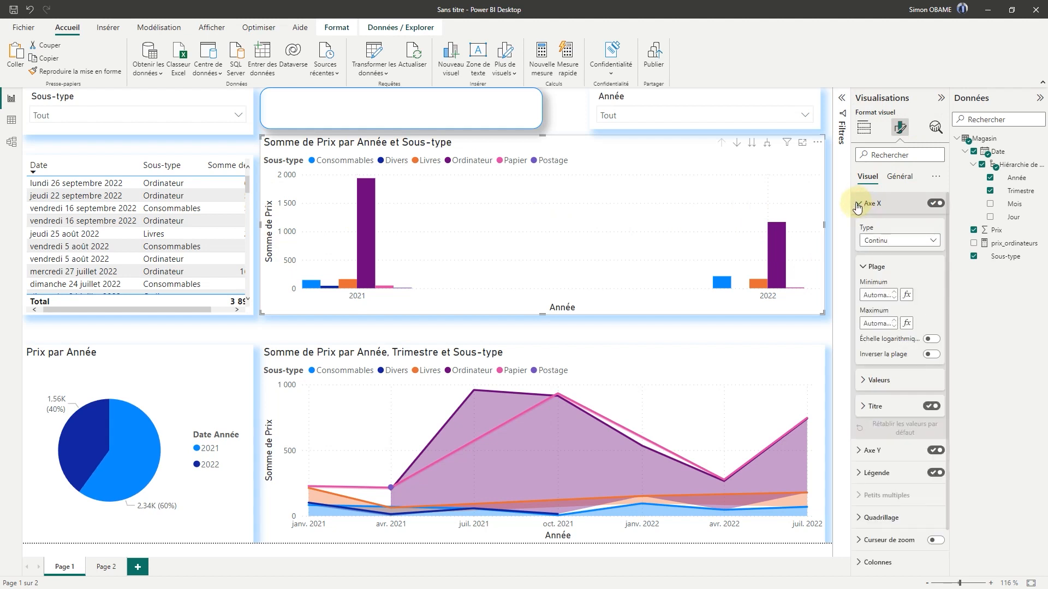
click(861, 203)
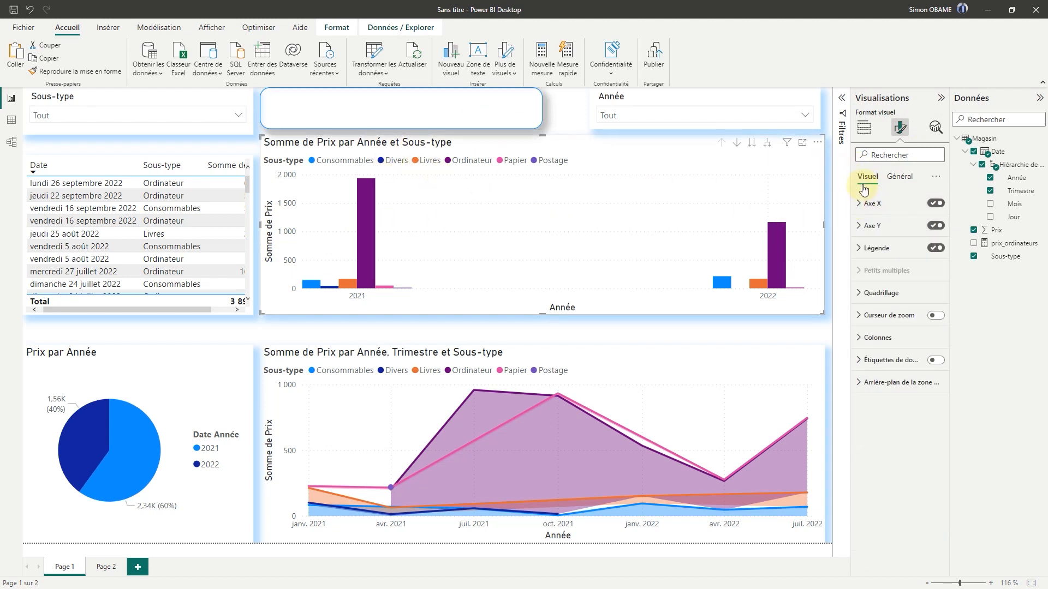
click(861, 204)
click(862, 204)
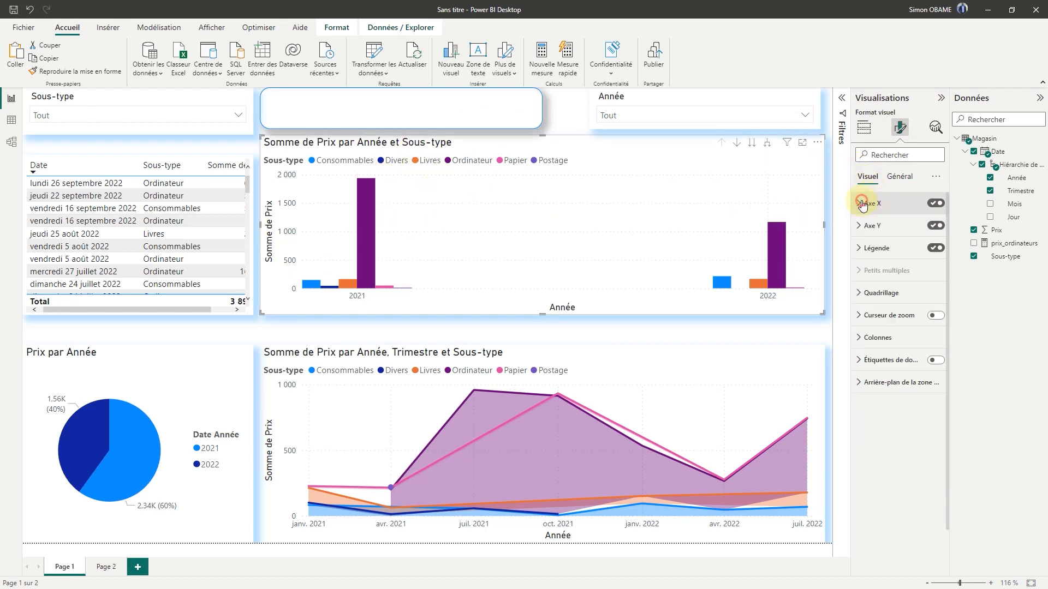
Step: Switch the column chart's X axis and Y axis off and back on to preview the effect of each
click(936, 203)
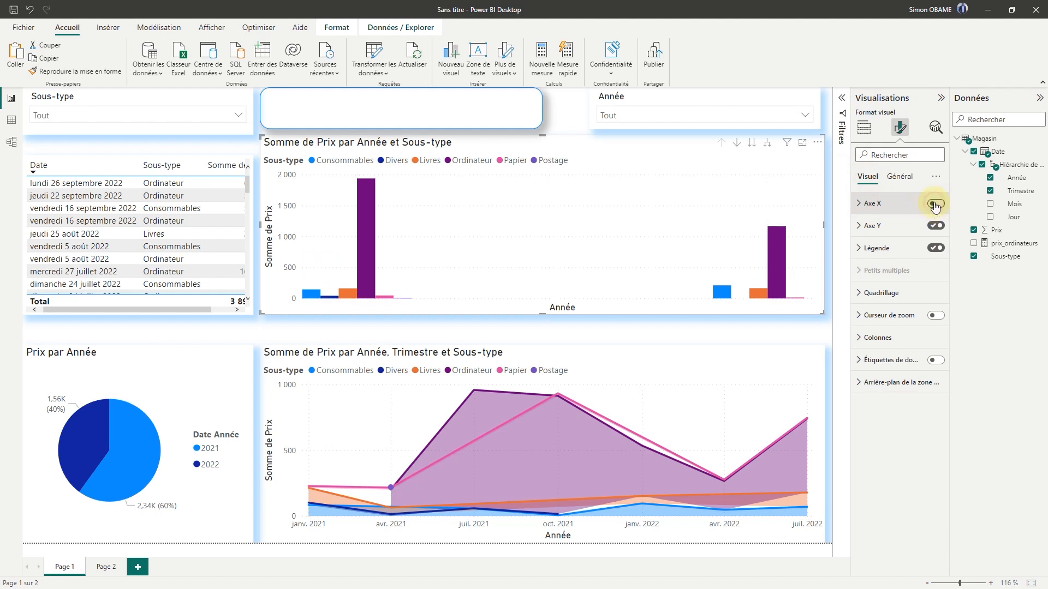
click(935, 204)
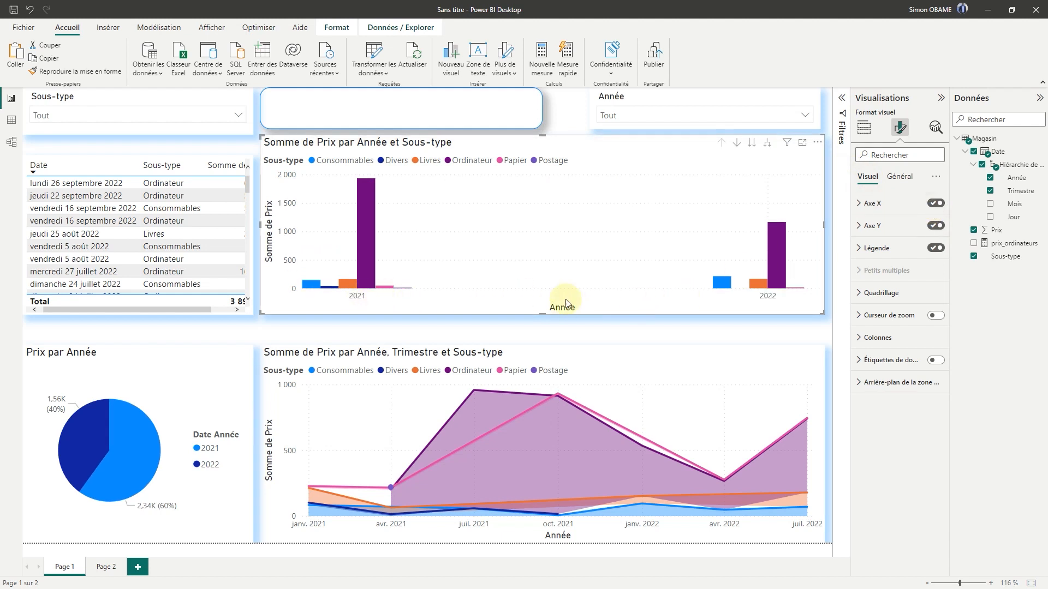
click(935, 204)
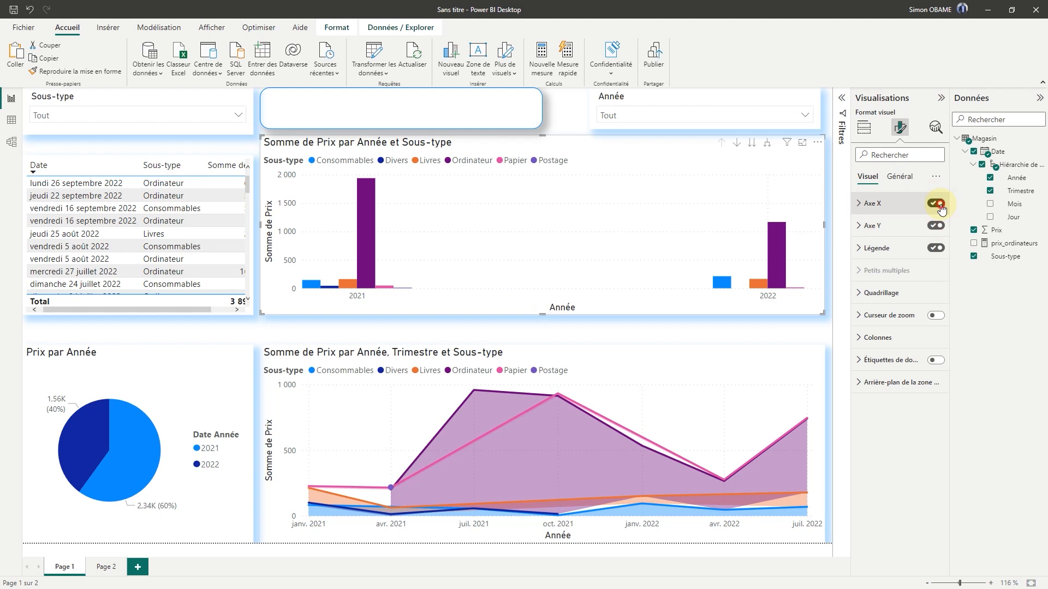
click(936, 205)
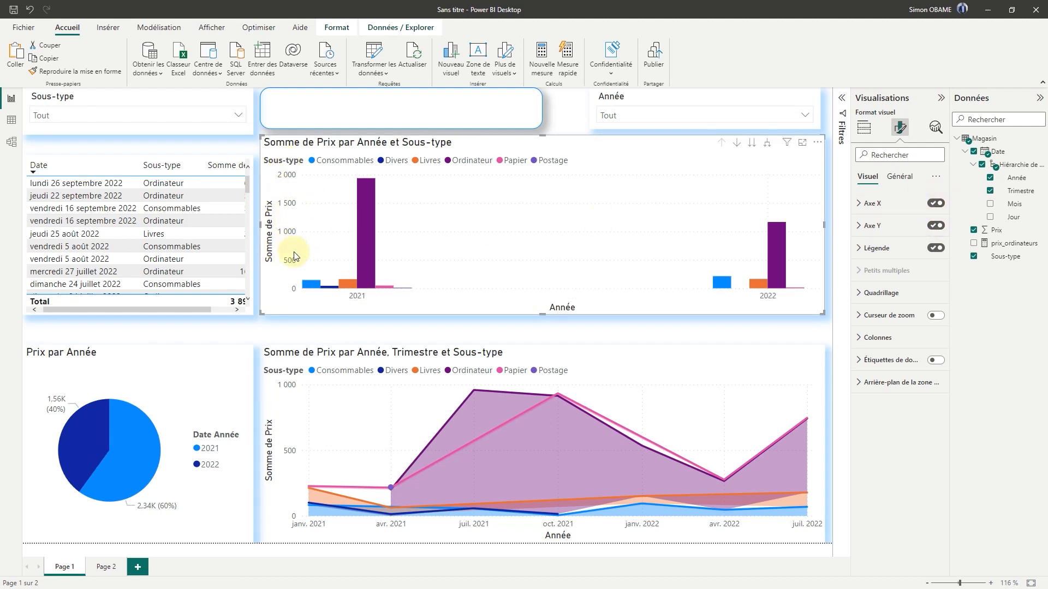
click(936, 226)
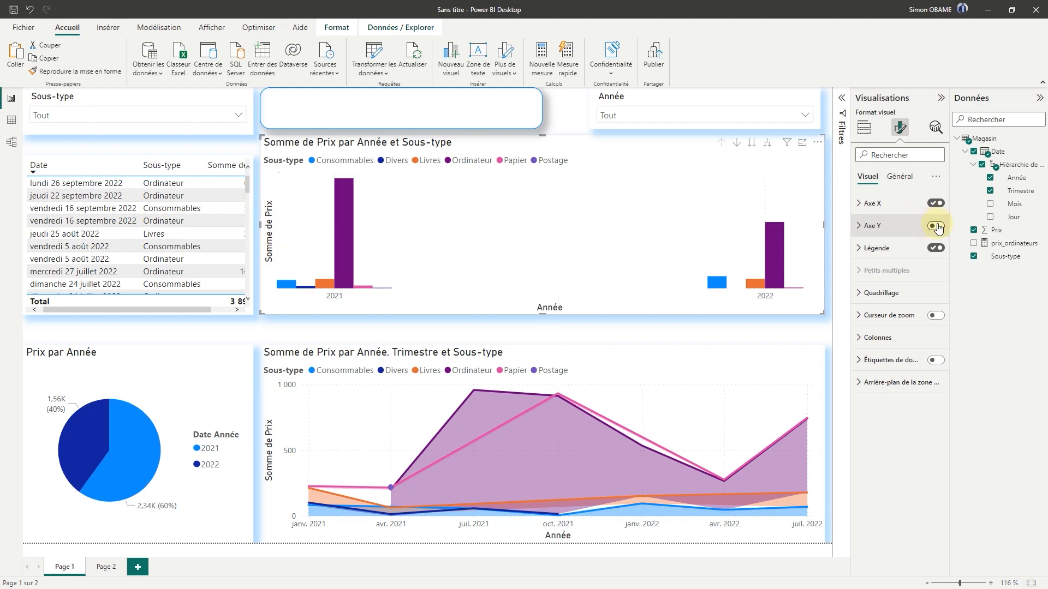
click(936, 226)
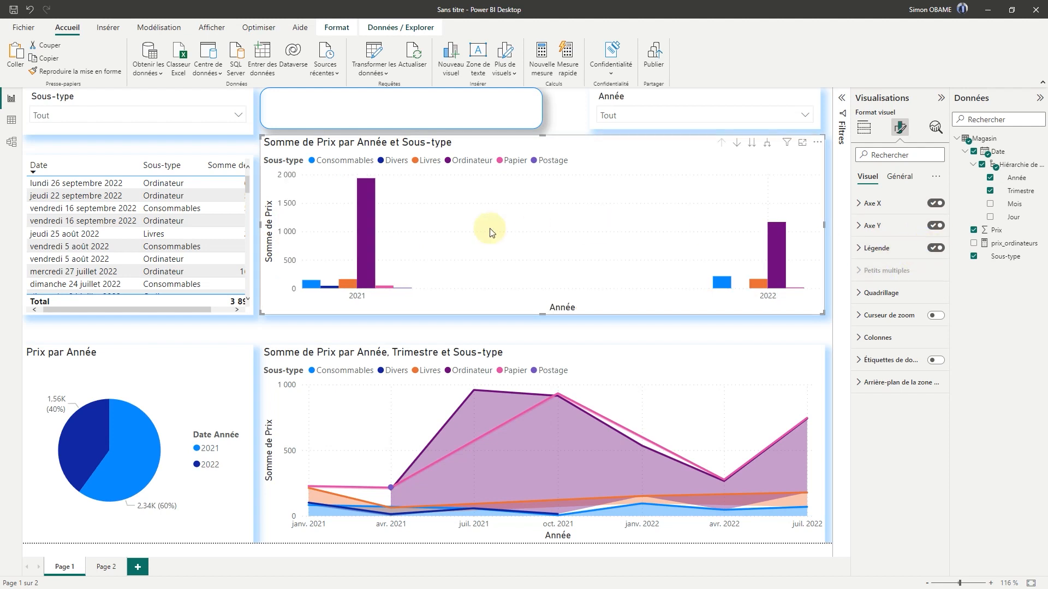
Step: Hide the legend of the column chart "Somme de Prix par Année et Sous-type"
click(936, 248)
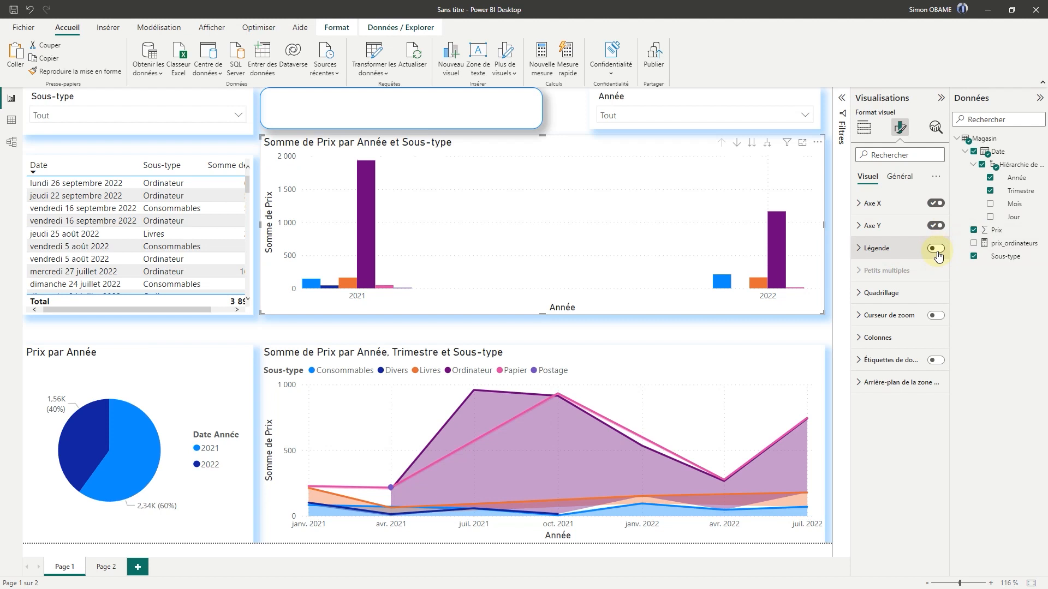
Step: Try the zoom slider on the column chart, adjust its range and undo that, and switch the slider off again
click(935, 315)
drag(370, 297, 451, 289)
key(ctrl+z)
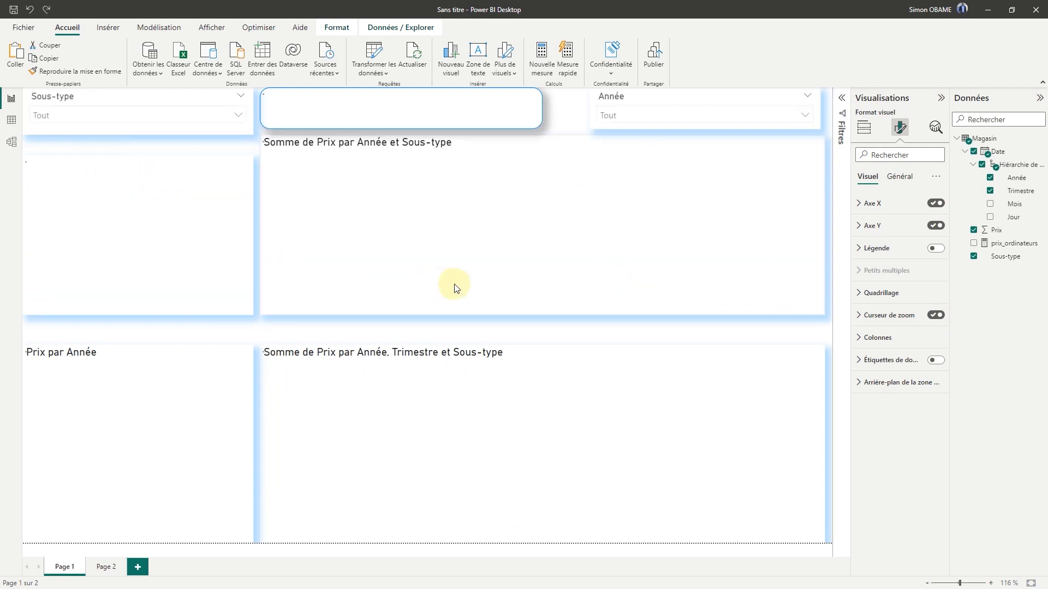
drag(645, 300, 299, 280)
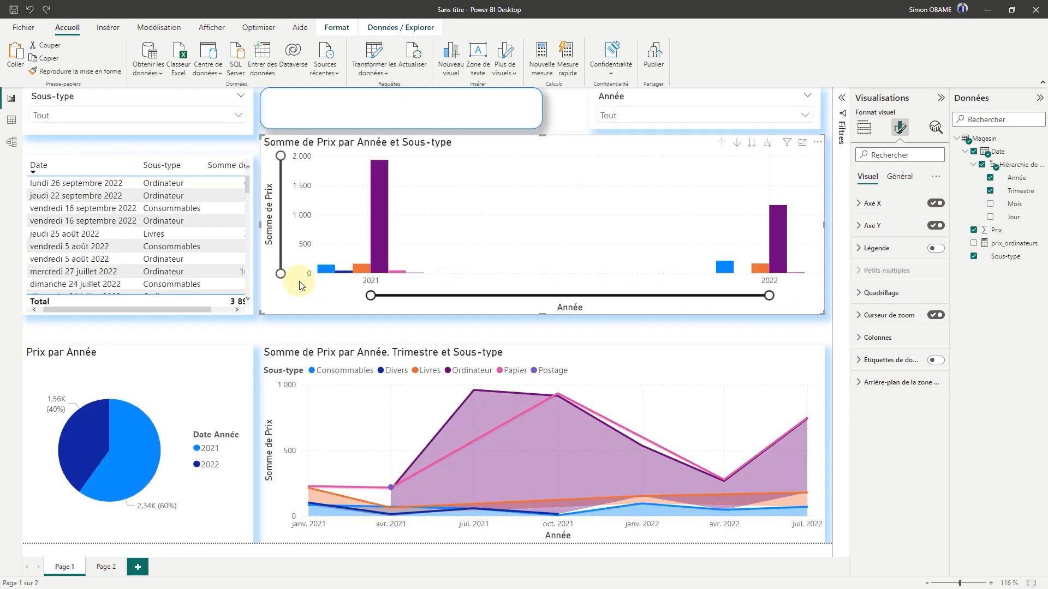
click(934, 316)
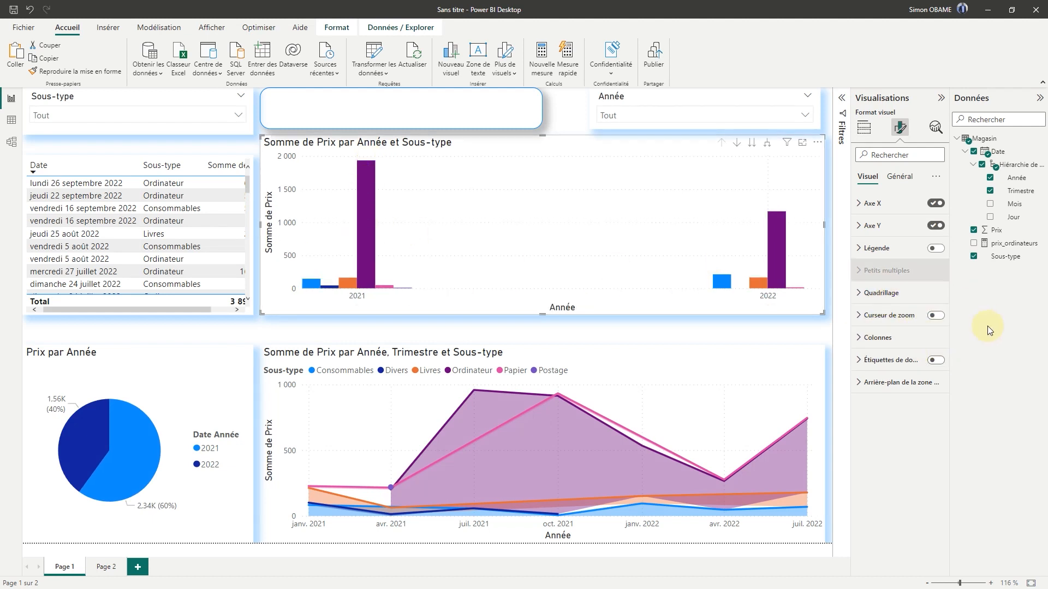
click(934, 315)
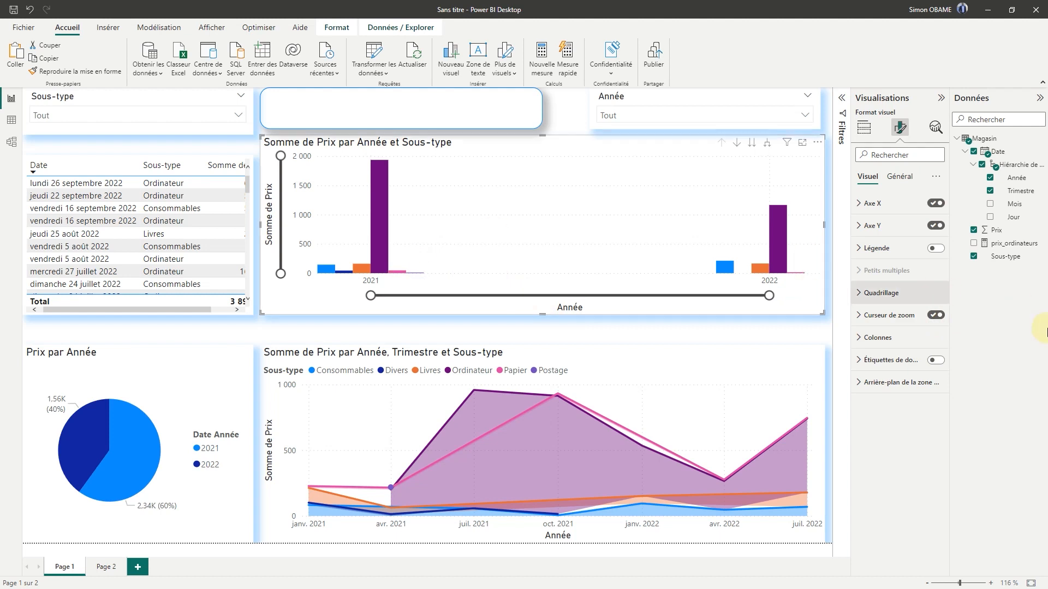
click(935, 316)
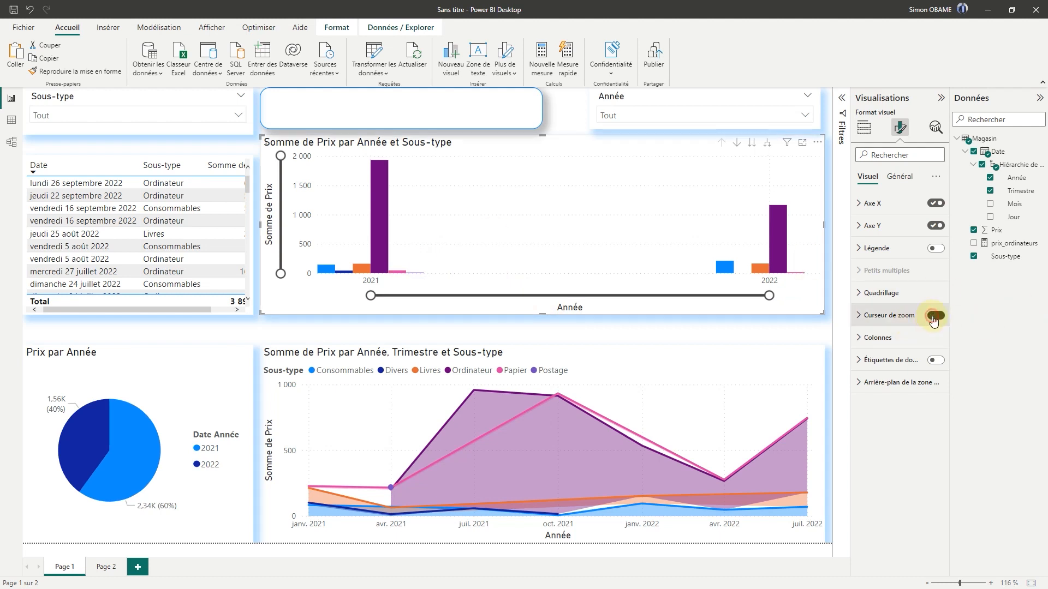
Step: Turn on data labels for the column chart and open their detailed settings
click(935, 360)
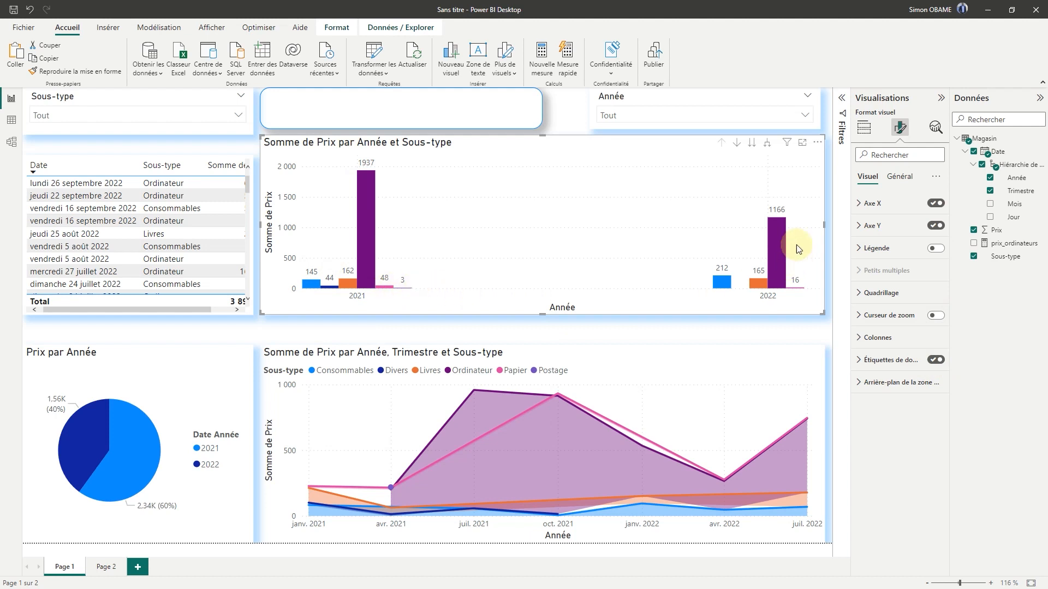
click(861, 364)
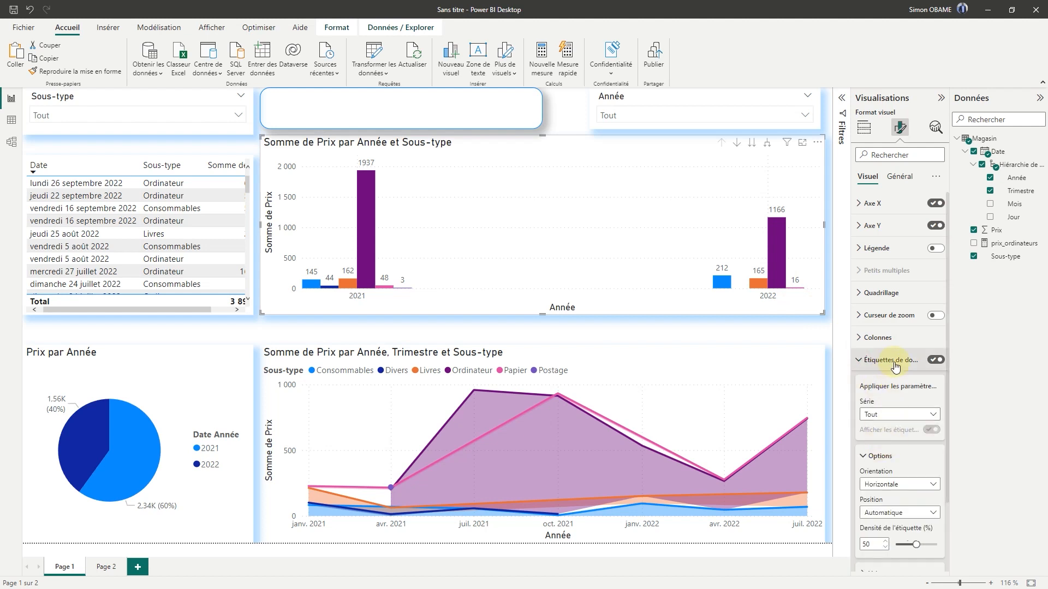
Step: Open the value text settings of the column chart's data labels and review the available options
scroll(907, 367, down, 3)
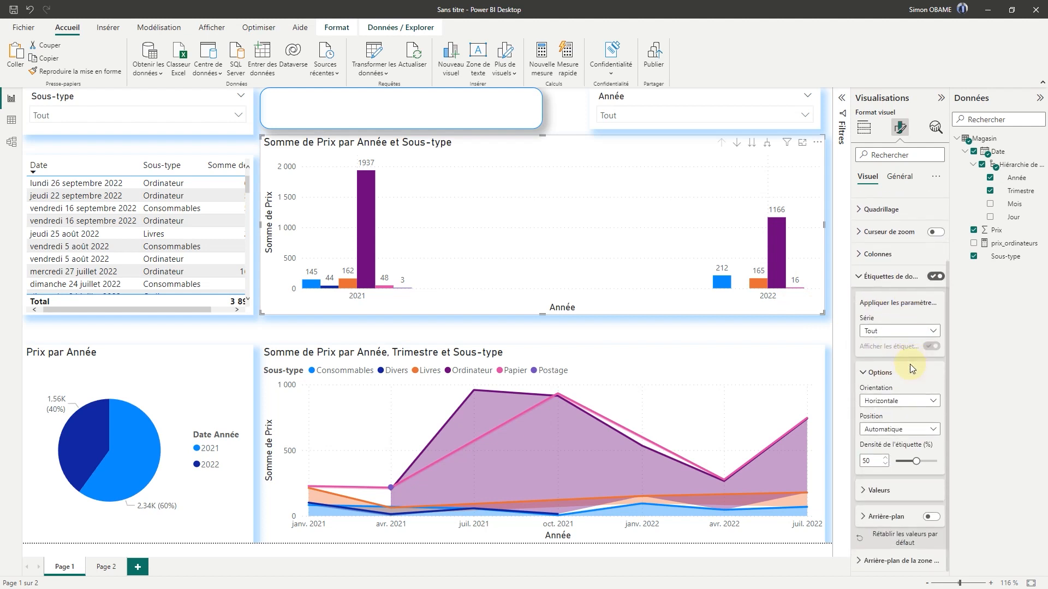
click(870, 493)
scroll(923, 448, down, 5)
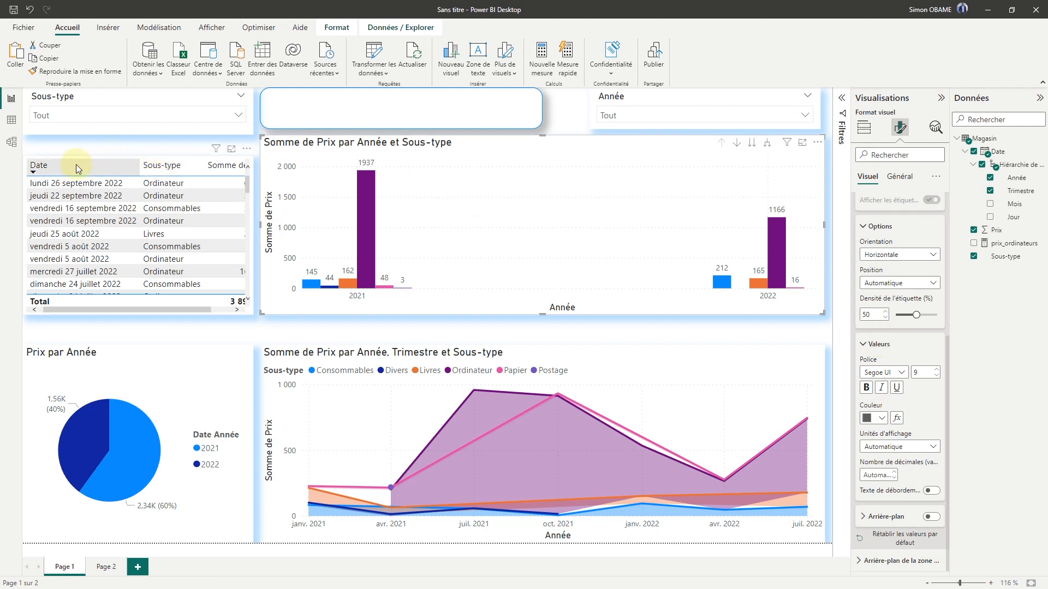
Step: Show the table of dates, subtypes and prices in focus mode and look through its rows
click(174, 306)
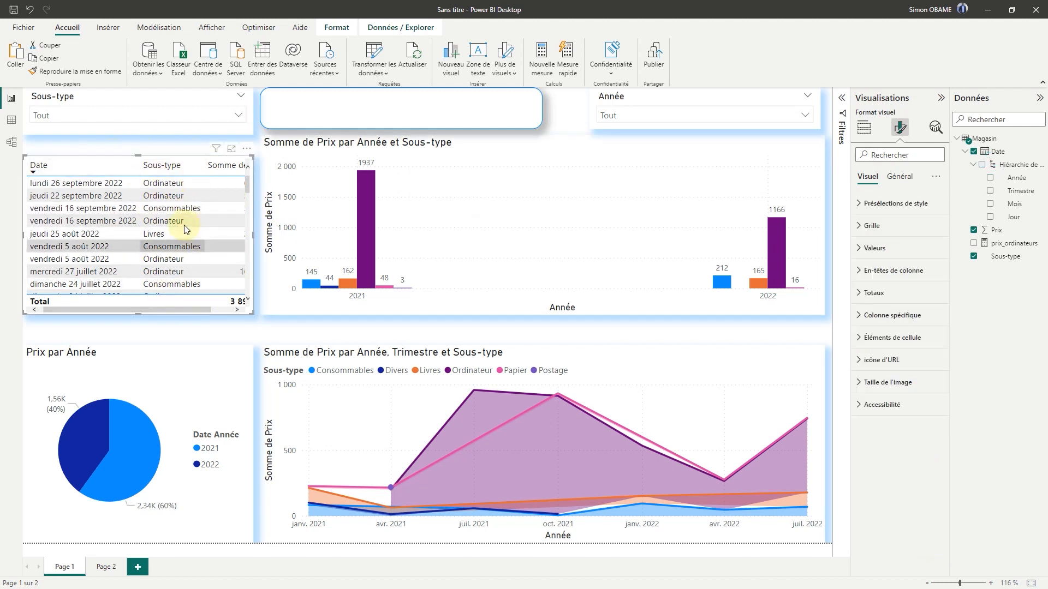
click(232, 148)
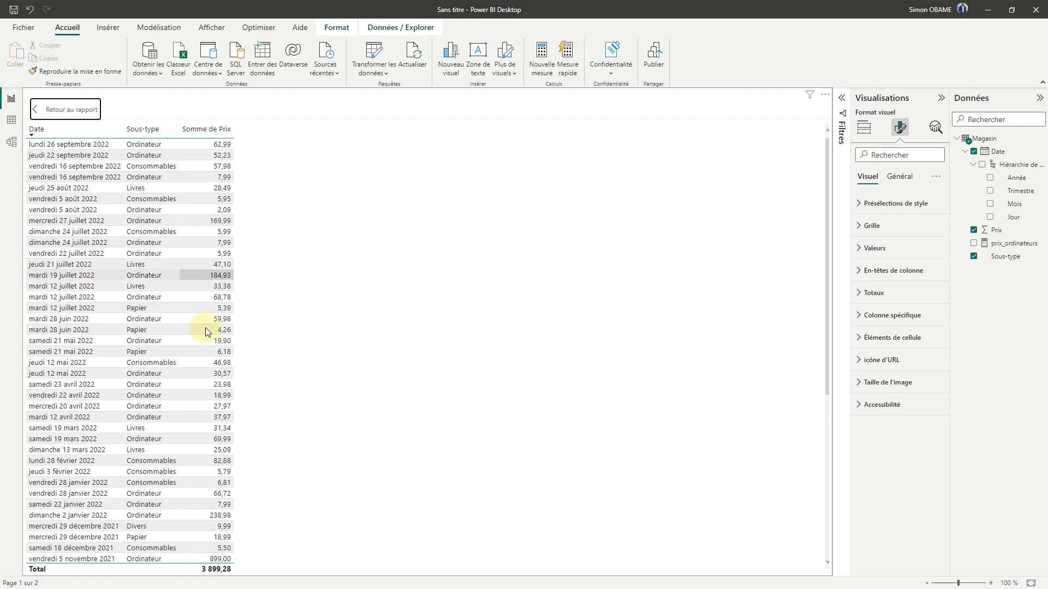
scroll(209, 350, down, 5)
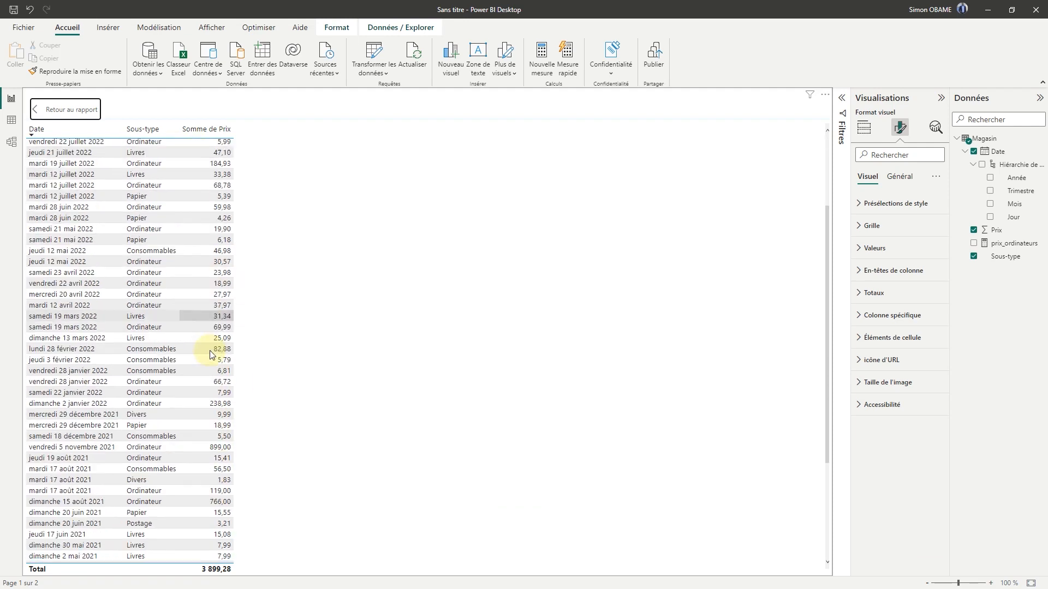
scroll(210, 350, up, 5)
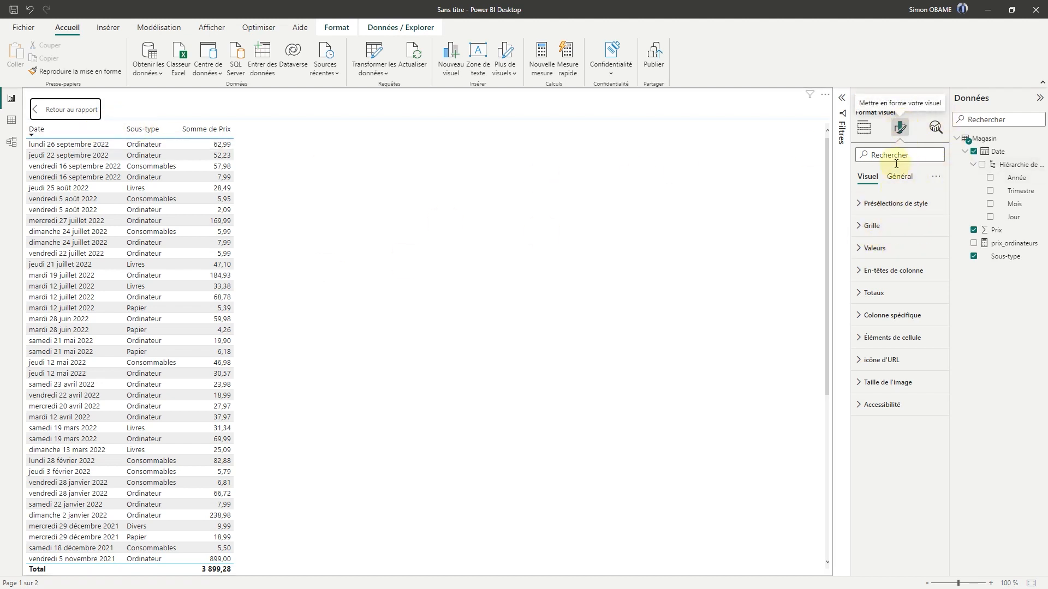
Step: Open the table's value formatting, try bold text on the values and switch it off again
click(873, 248)
scroll(895, 384, down, 1)
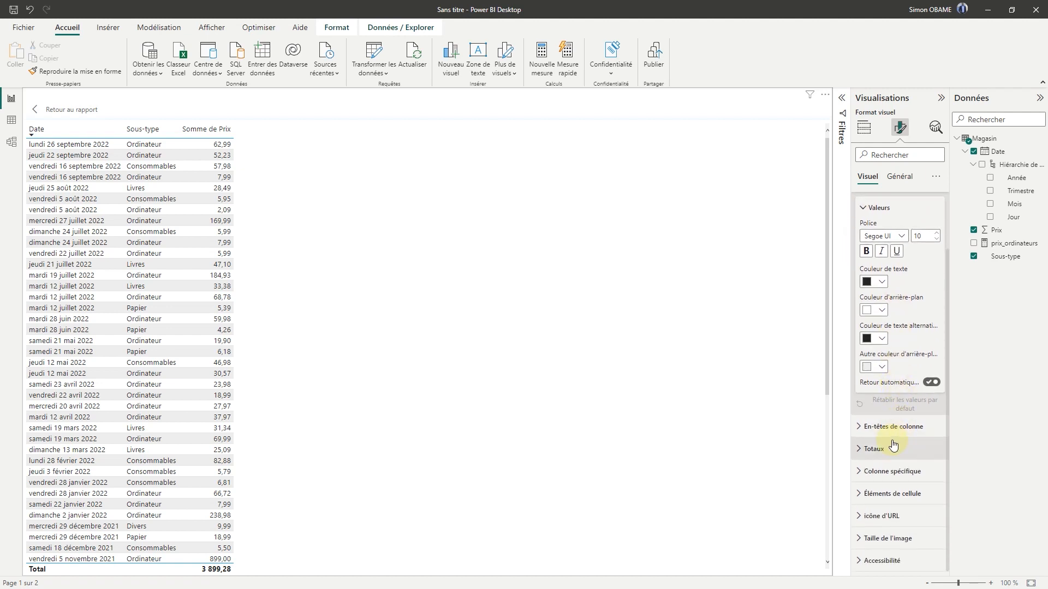
scroll(904, 357, up, 1)
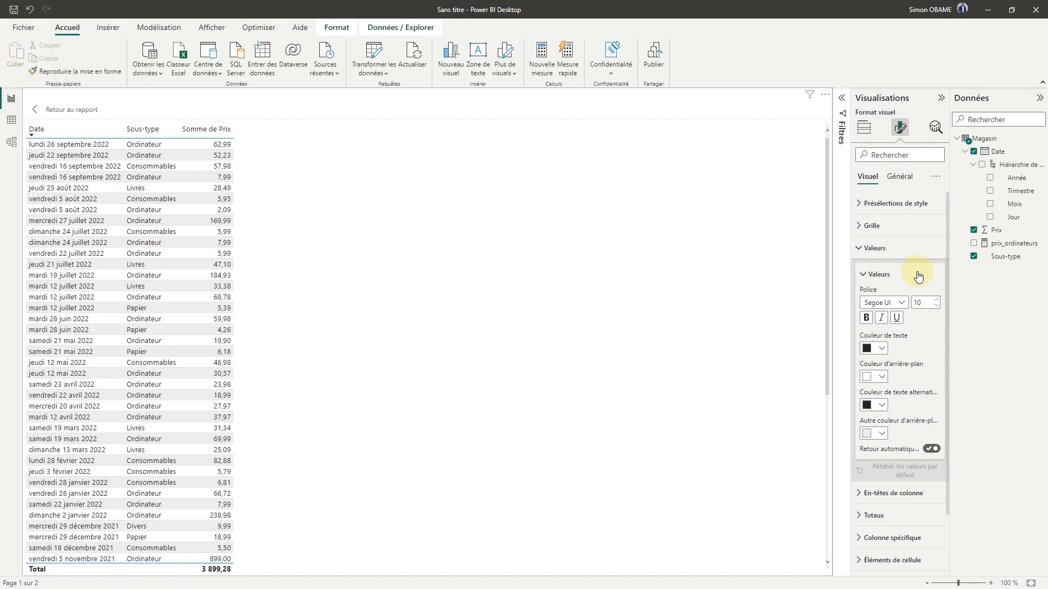
click(867, 318)
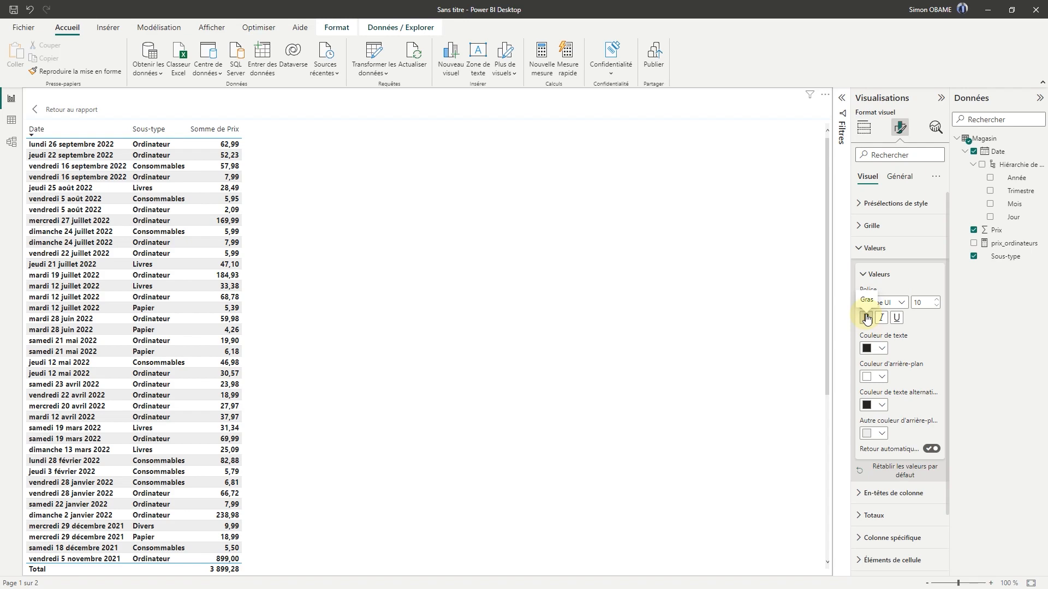
click(867, 318)
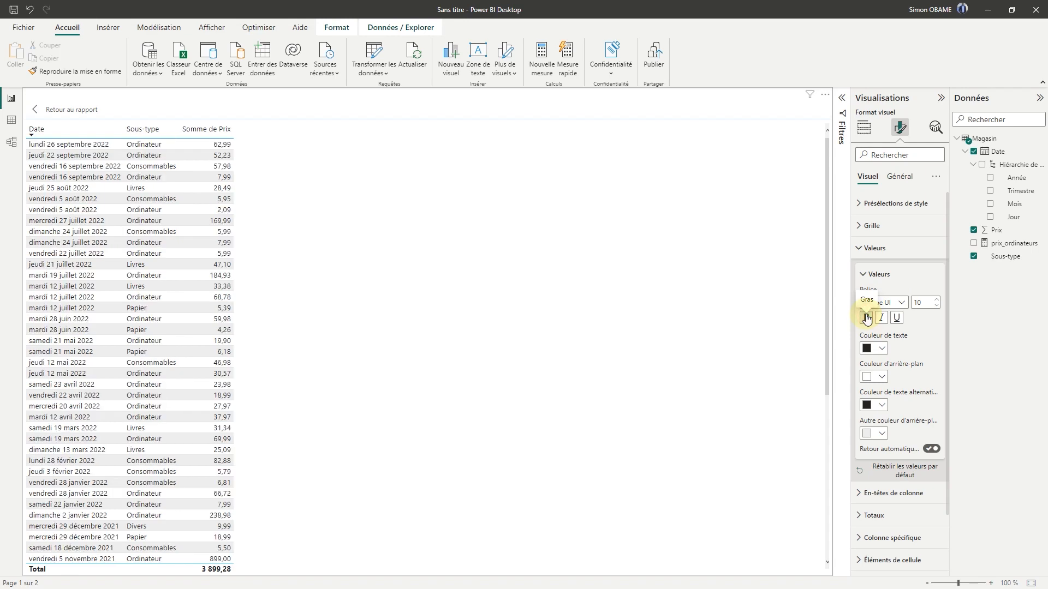
Step: In the column-specific formatting, choose the Somme de Prix series, try light blue text and set its text colour to dark blue
click(873, 545)
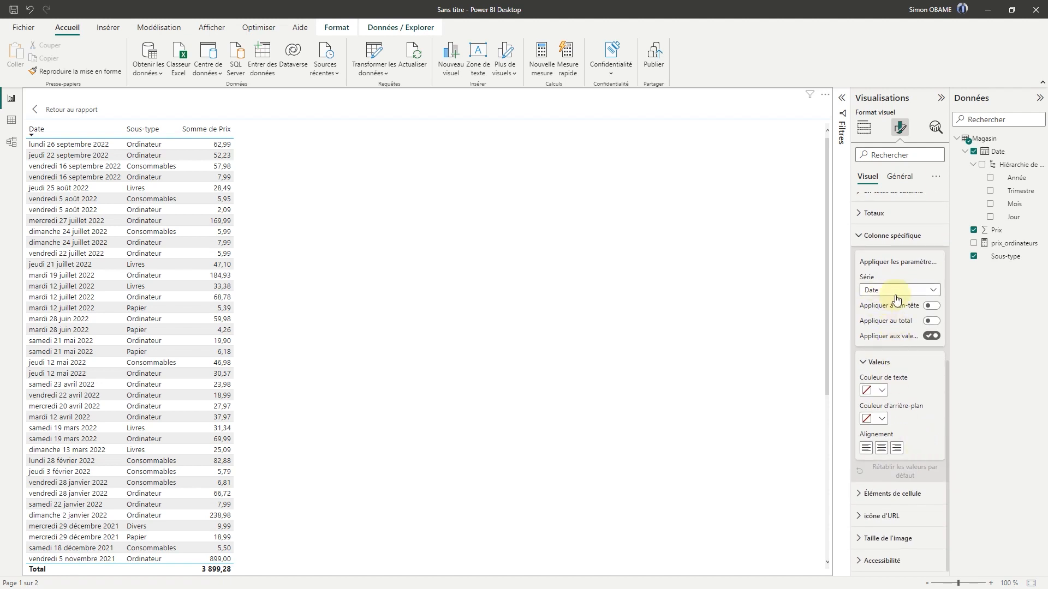
click(899, 293)
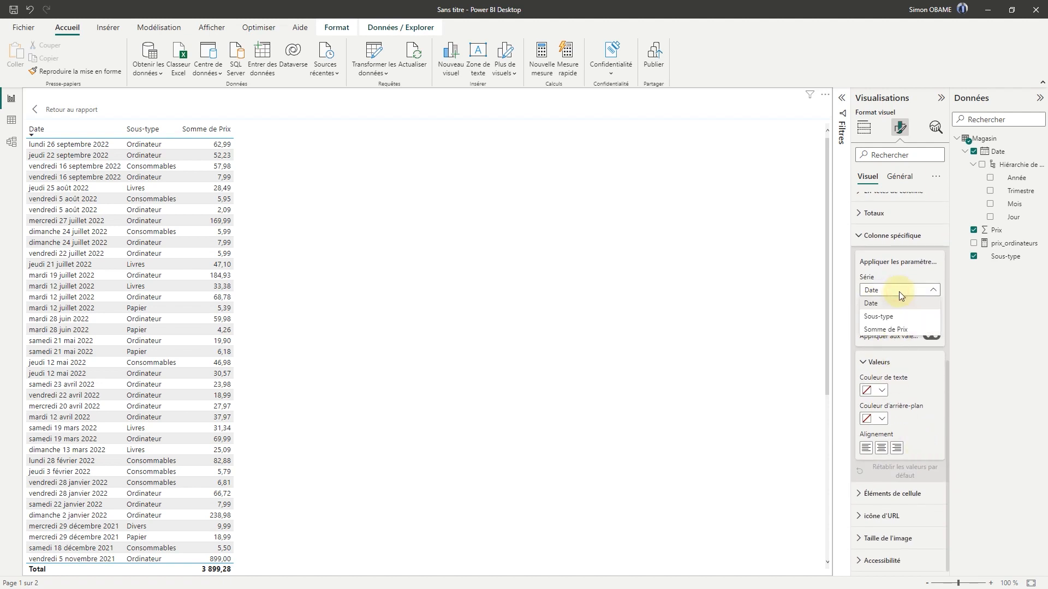
click(908, 329)
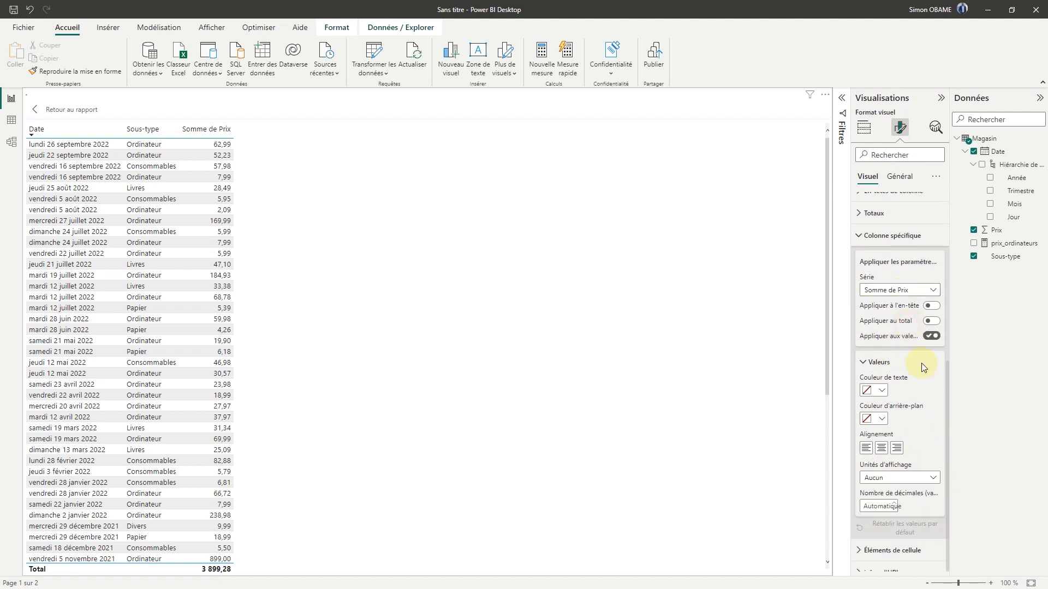
click(880, 389)
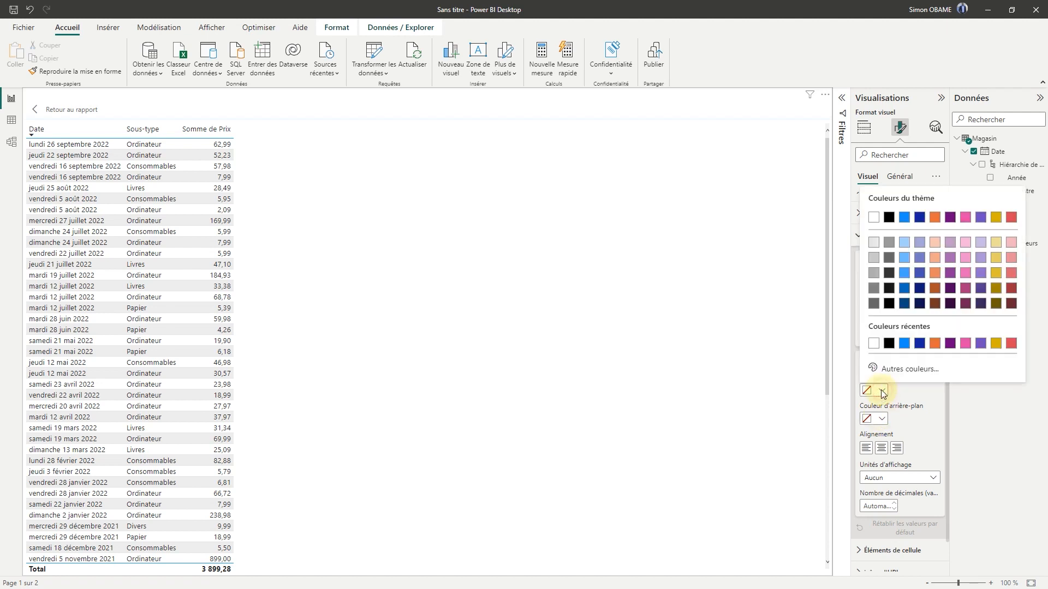
click(904, 343)
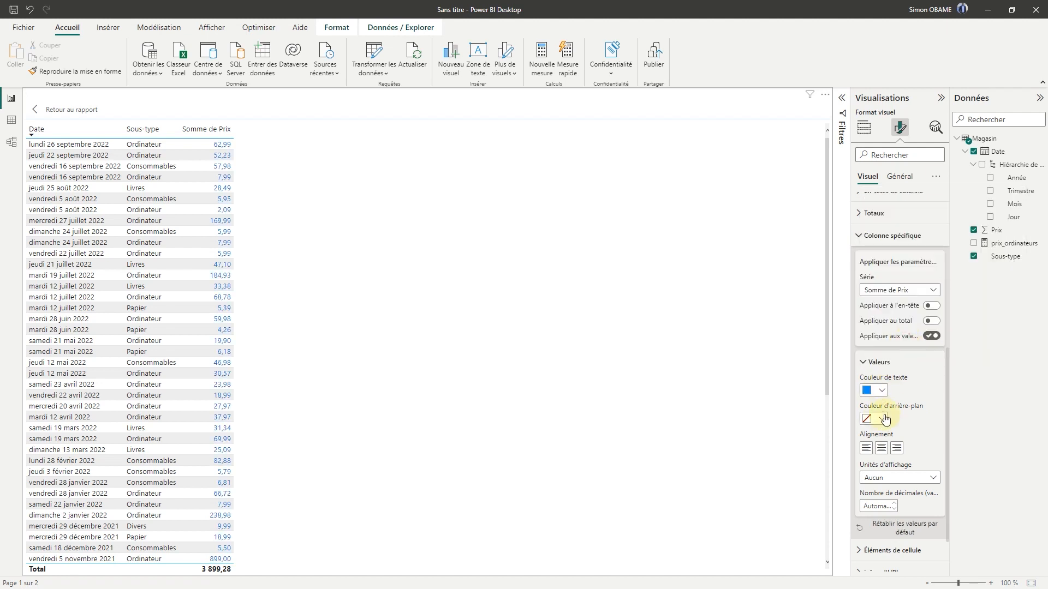
click(877, 393)
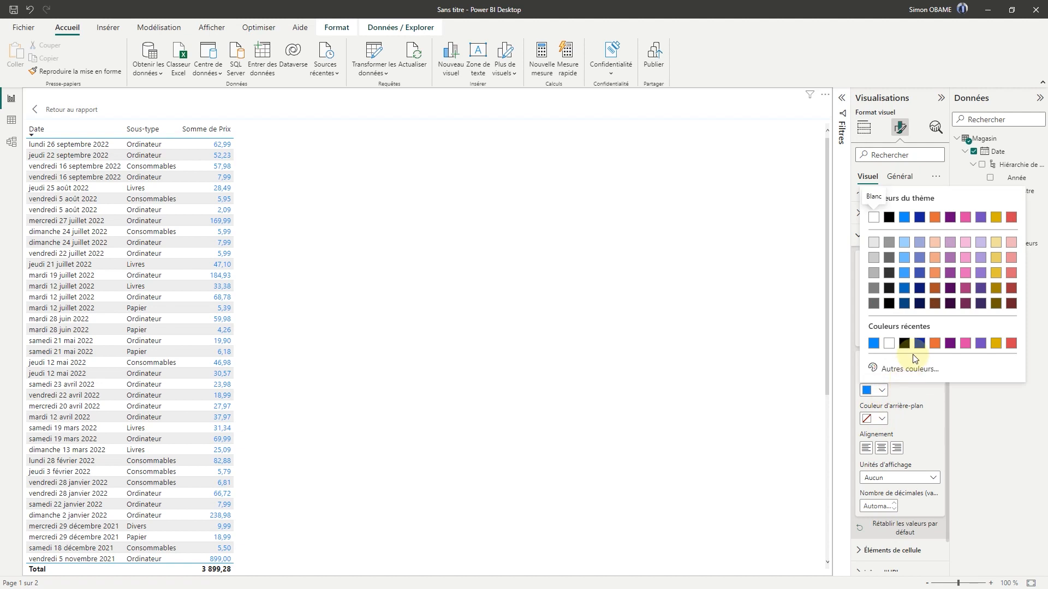
click(919, 344)
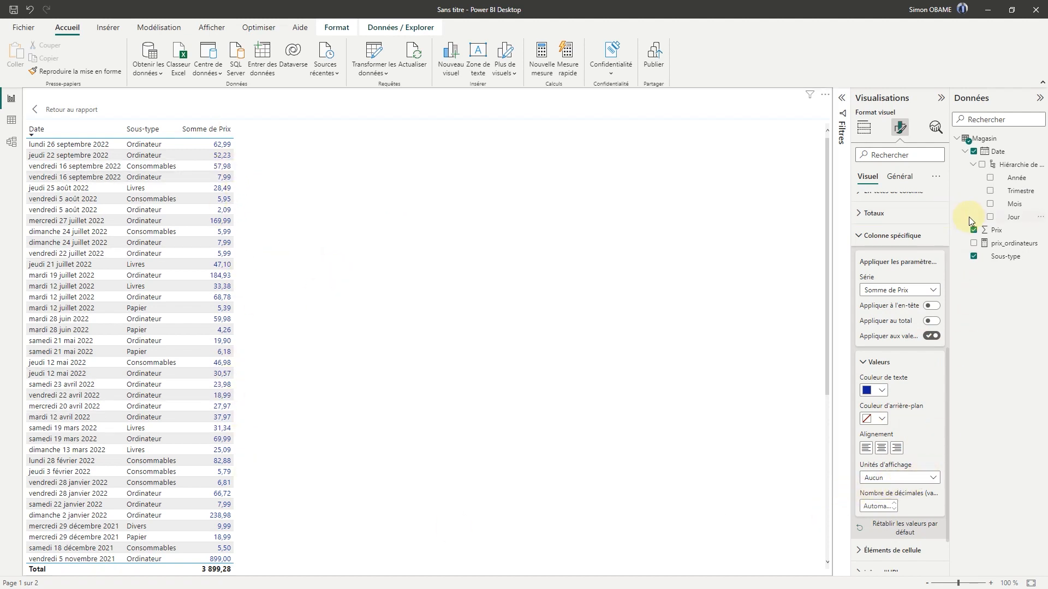
Step: Try the display units Milliers and Millions on the Somme de Prix values, and widen that column
click(933, 479)
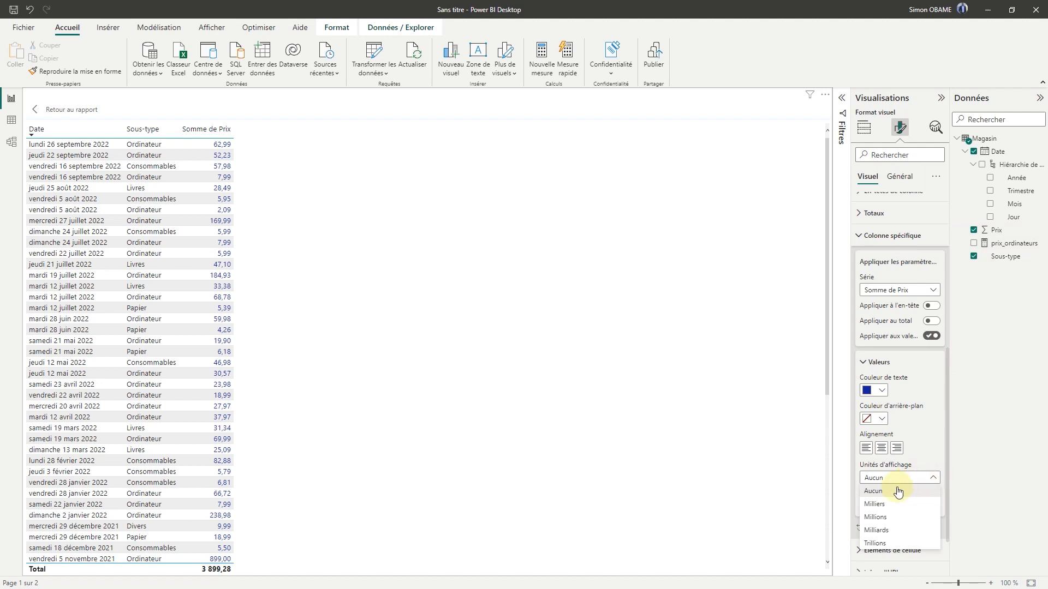
click(884, 505)
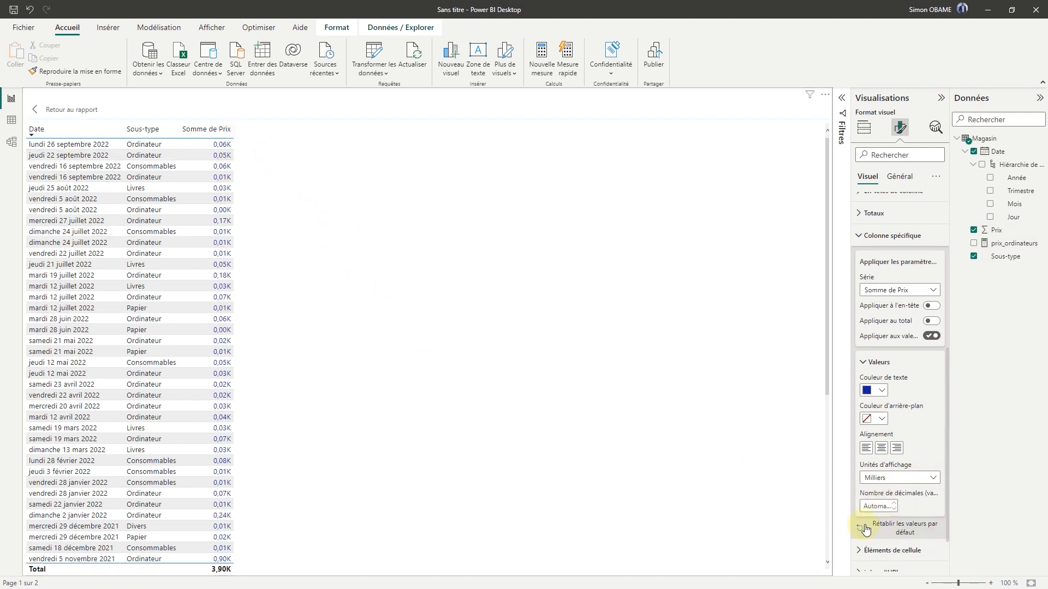
click(921, 483)
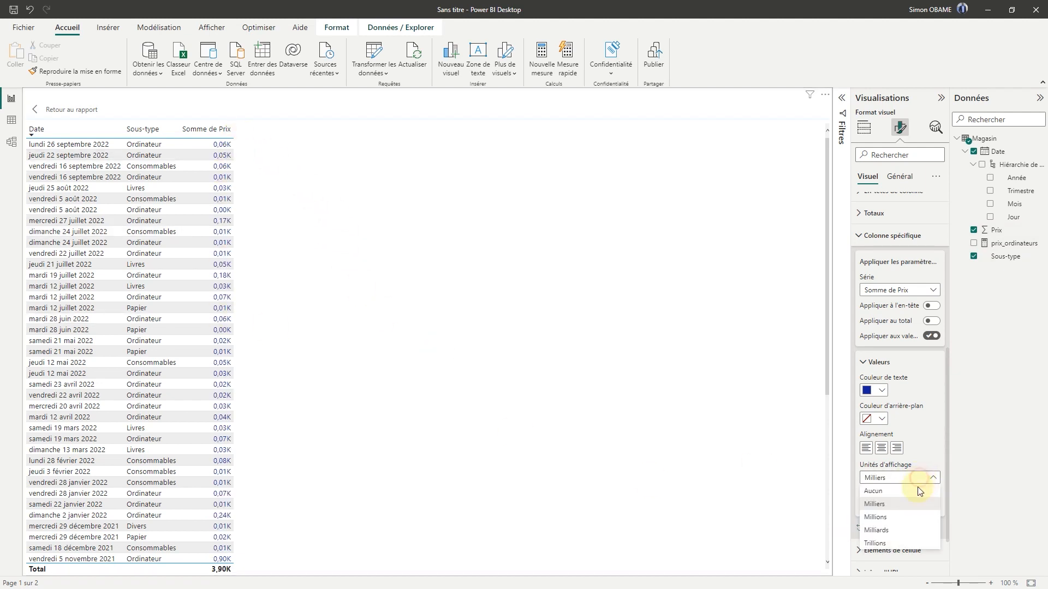
click(897, 518)
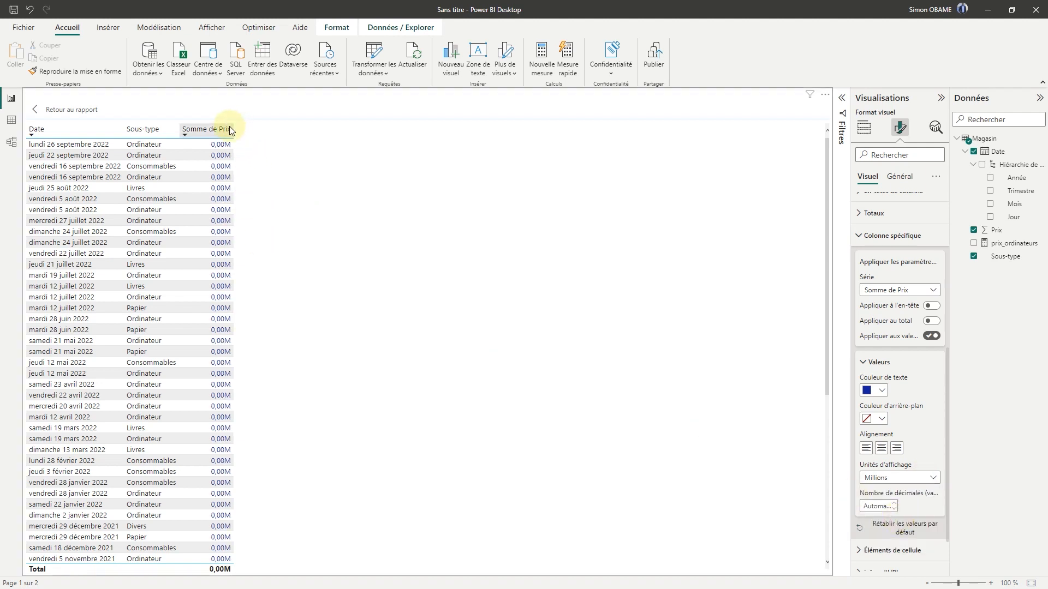
drag(232, 126, 279, 129)
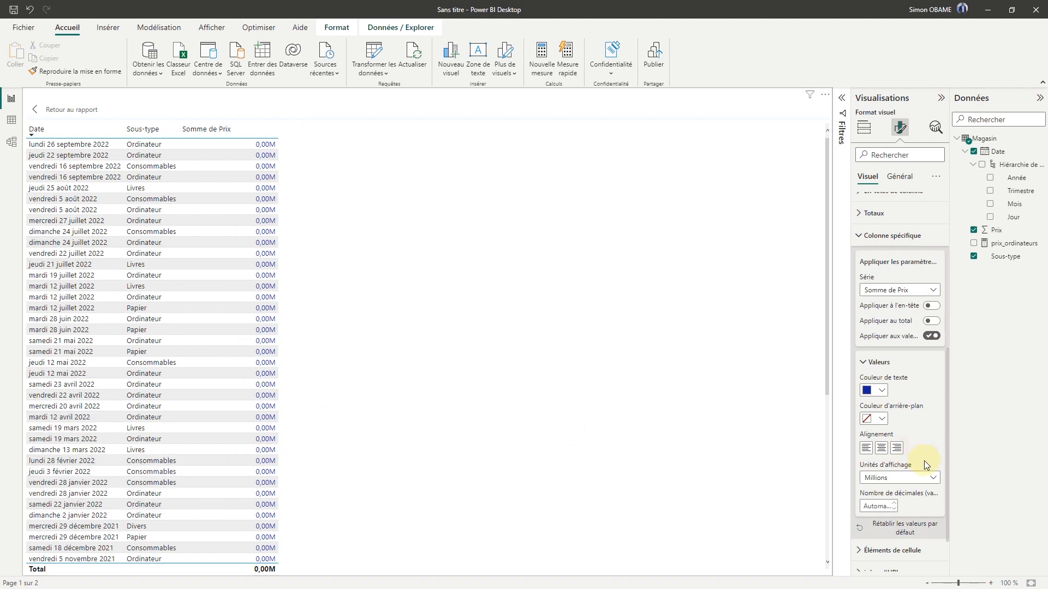
Step: Try Milliards as the display unit of the Somme de Prix values and return it to Aucun
click(927, 480)
click(882, 530)
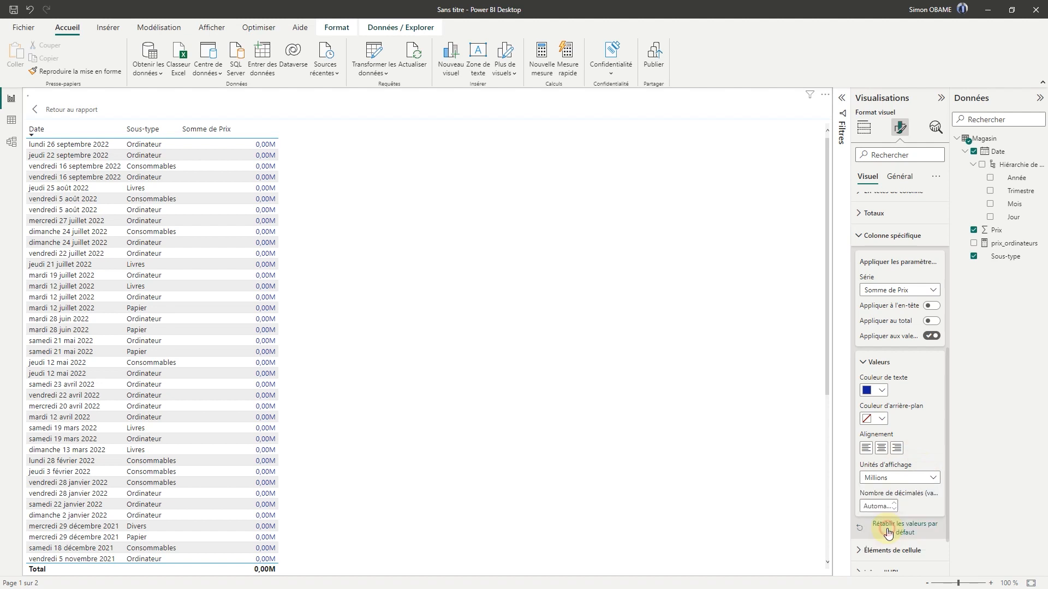
click(933, 478)
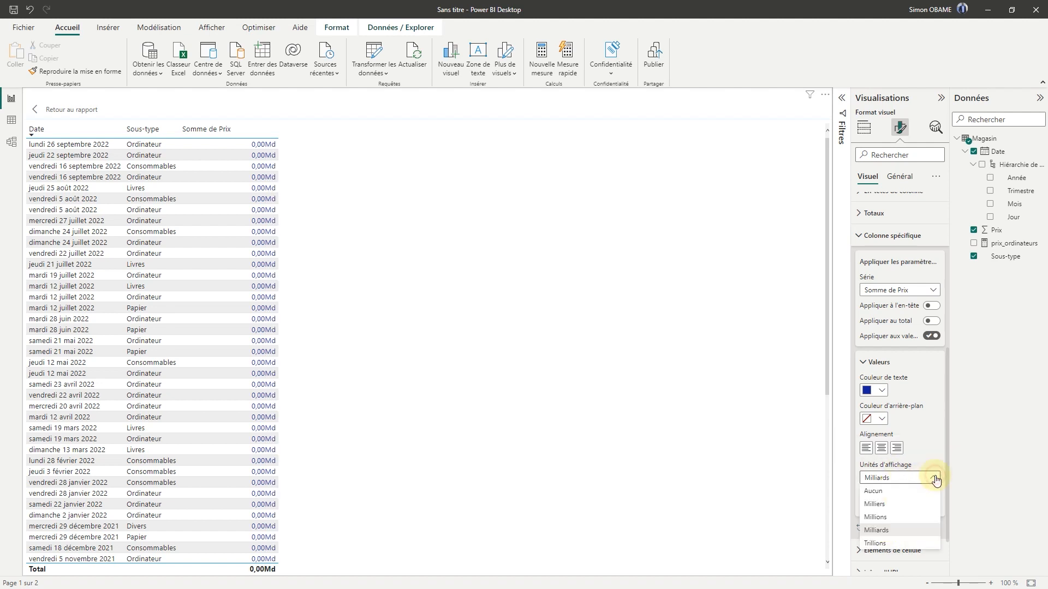
click(889, 492)
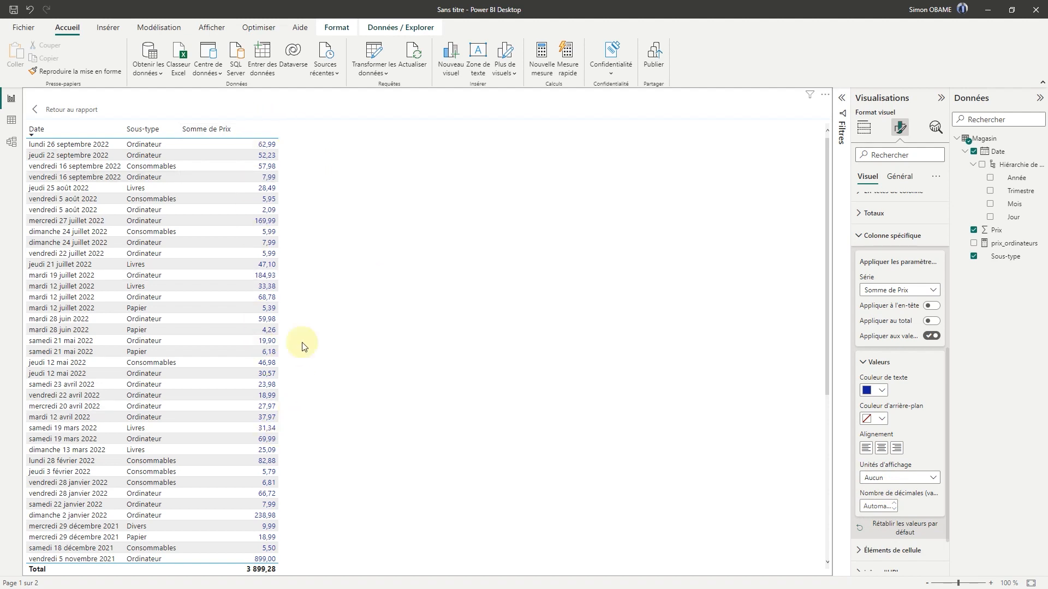
Step: Switch the Somme de Prix display unit between Milliers and Aucun twice to compare the values, ending on Aucun
click(936, 480)
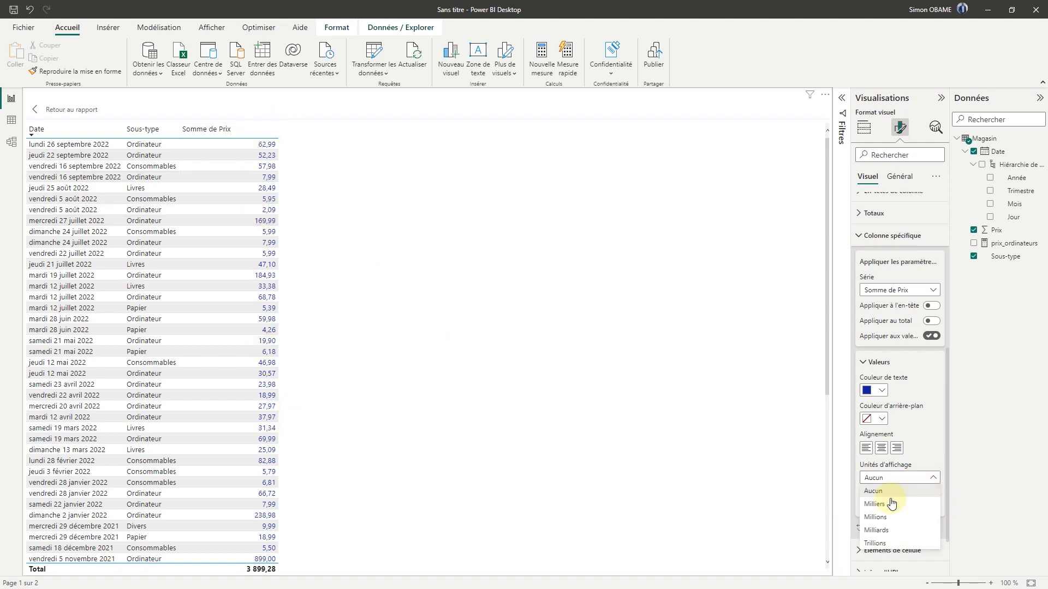
click(889, 501)
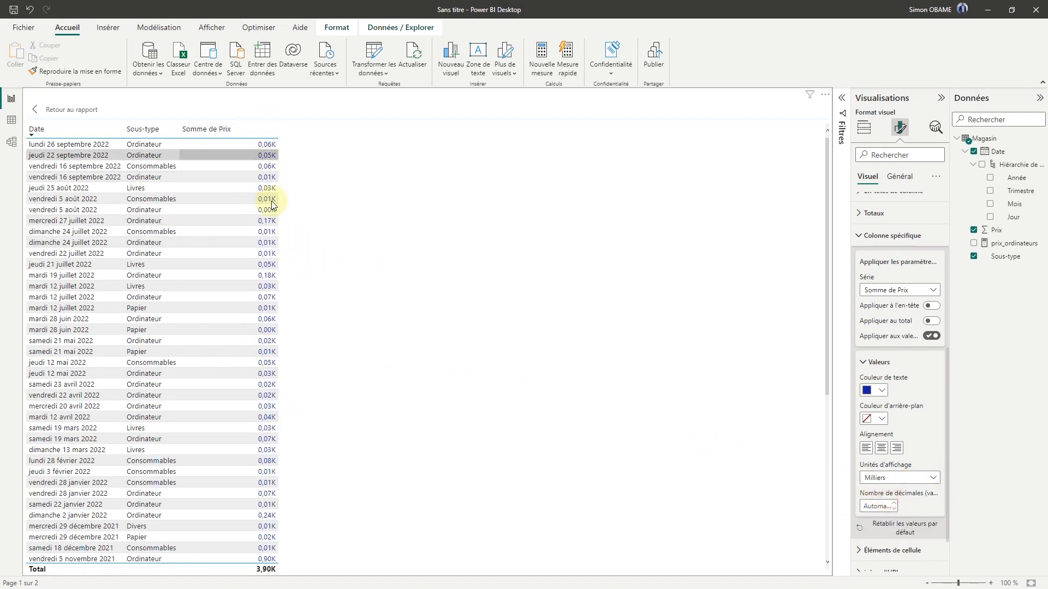
click(927, 476)
click(872, 491)
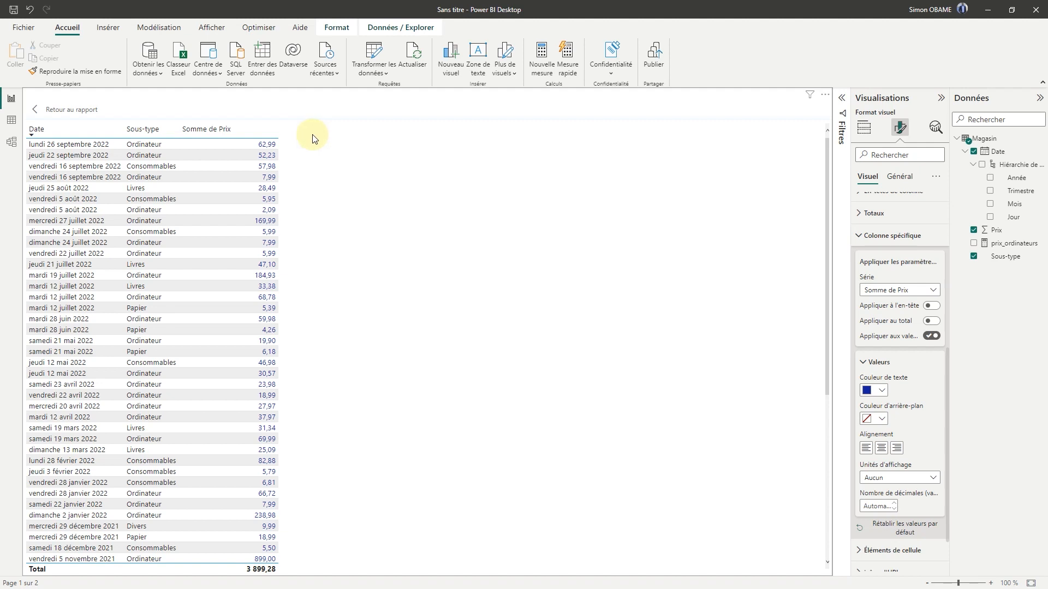
click(933, 481)
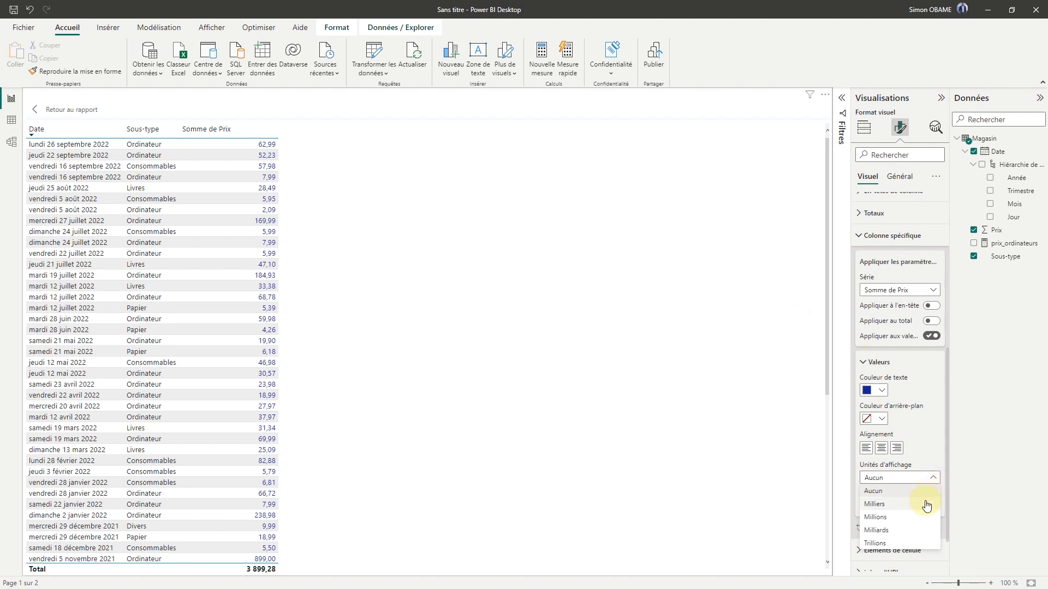
click(896, 504)
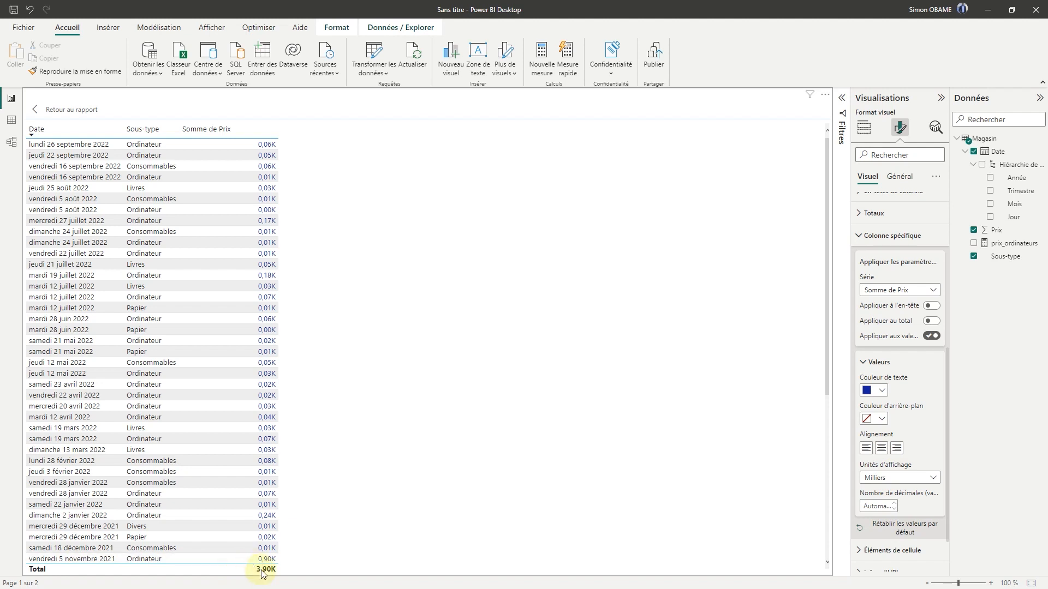
click(874, 479)
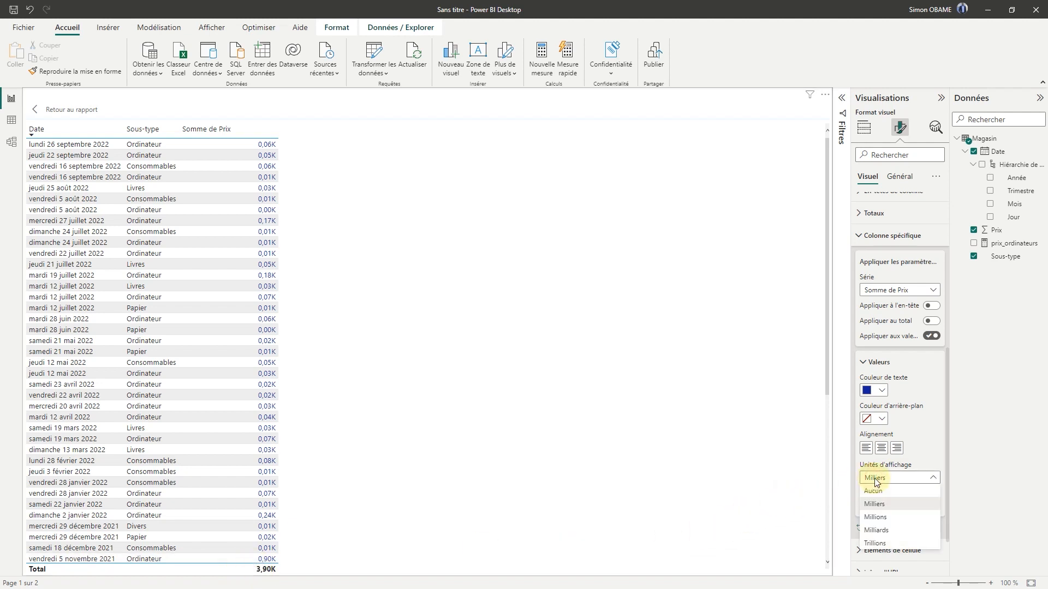
click(884, 492)
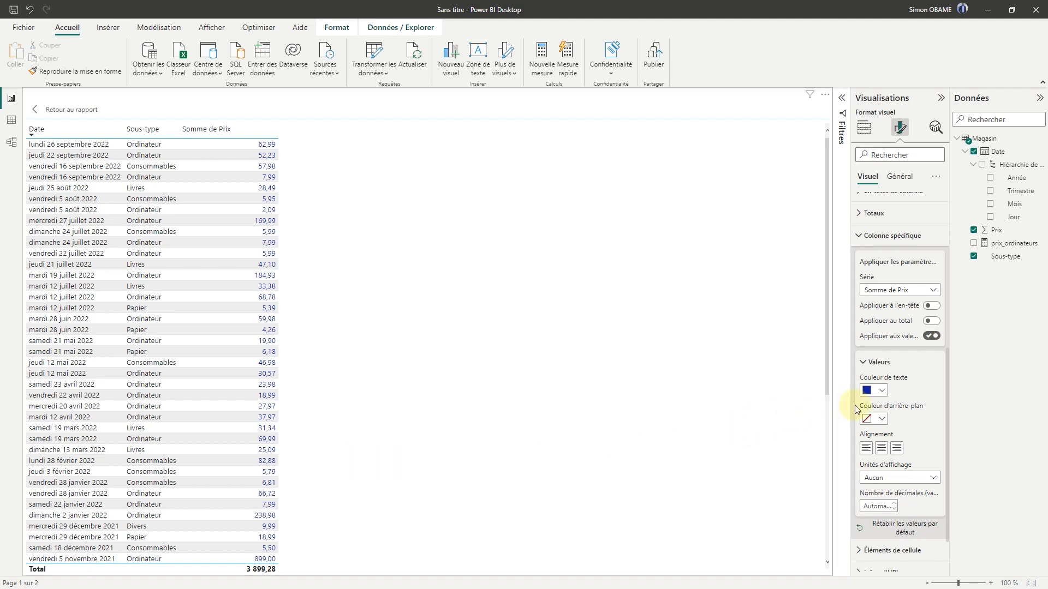
Step: Set the background colour of the Somme de Prix column's values to black
click(884, 419)
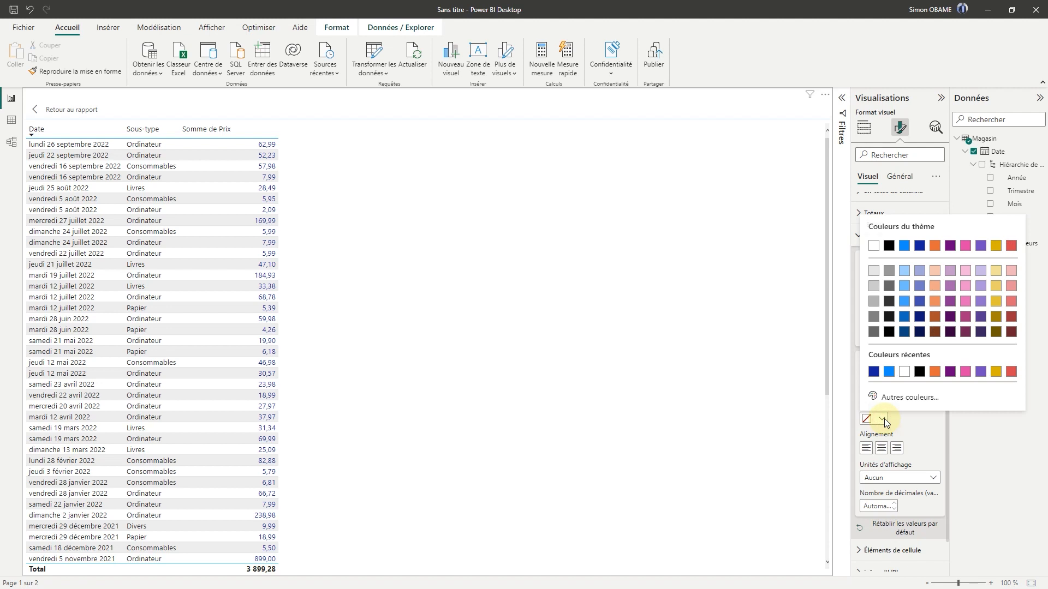
click(884, 419)
click(884, 419)
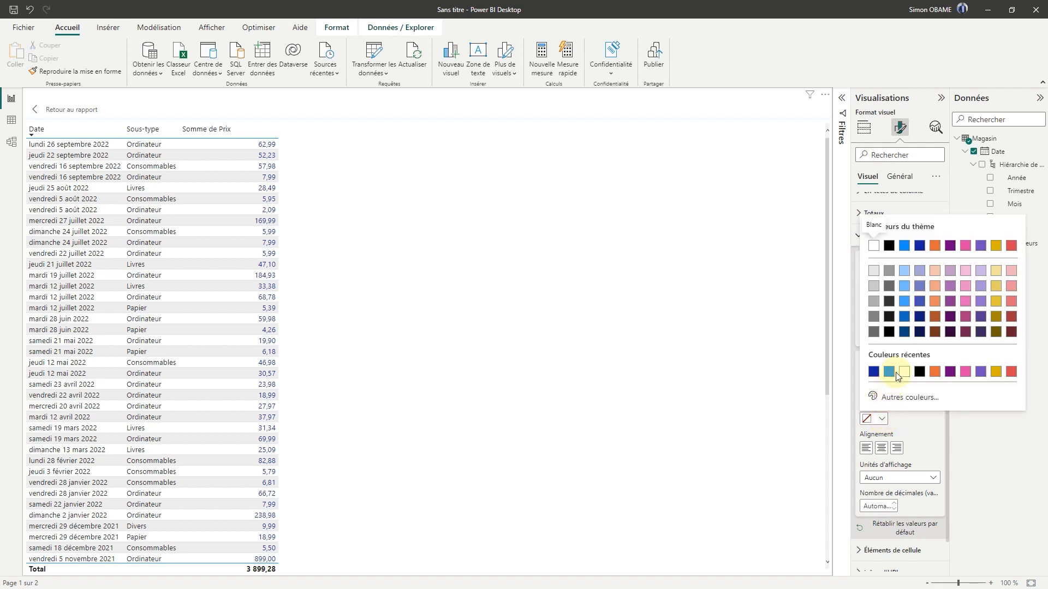
click(919, 371)
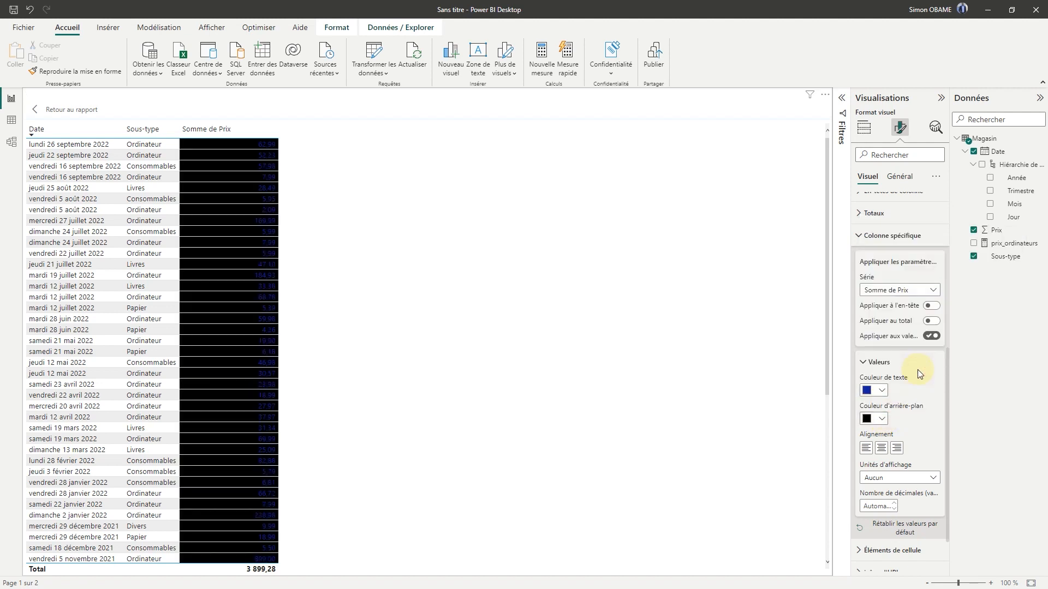
Step: Set the background colour of the Somme de Prix values to white, and return to the report to view that column
click(882, 419)
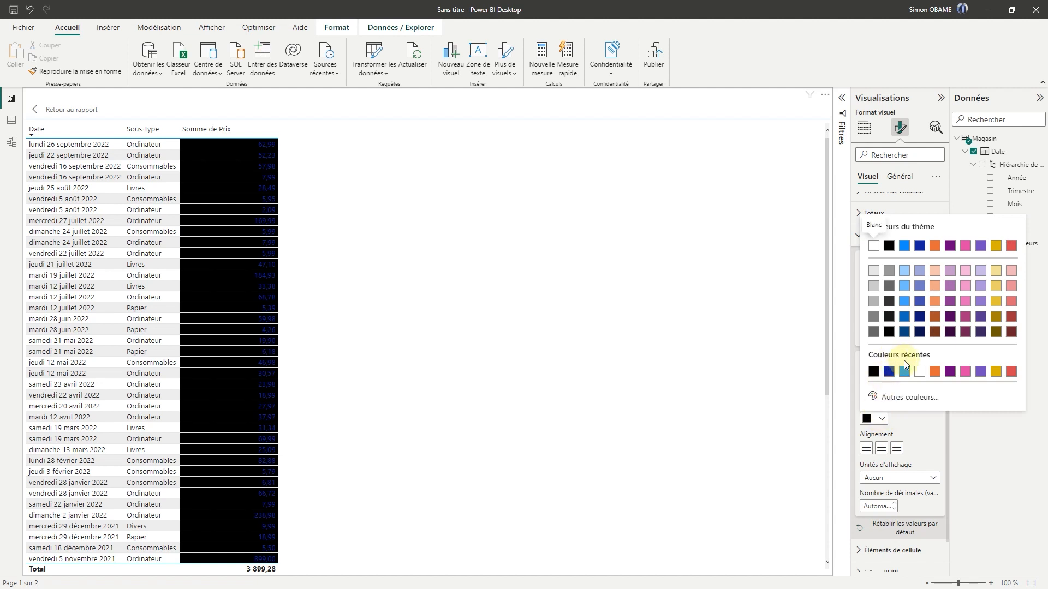
click(875, 249)
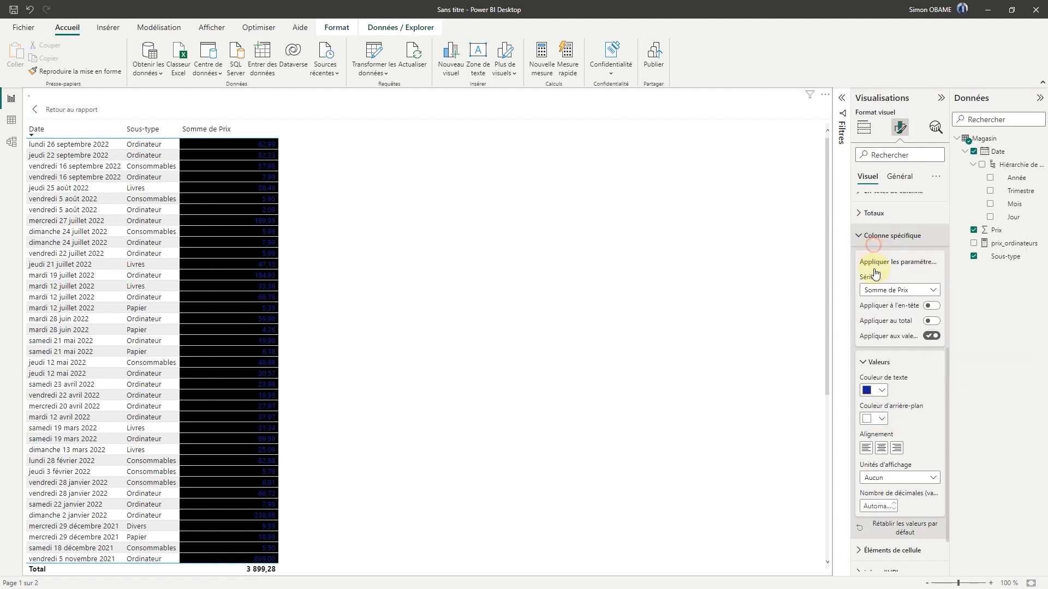
click(878, 418)
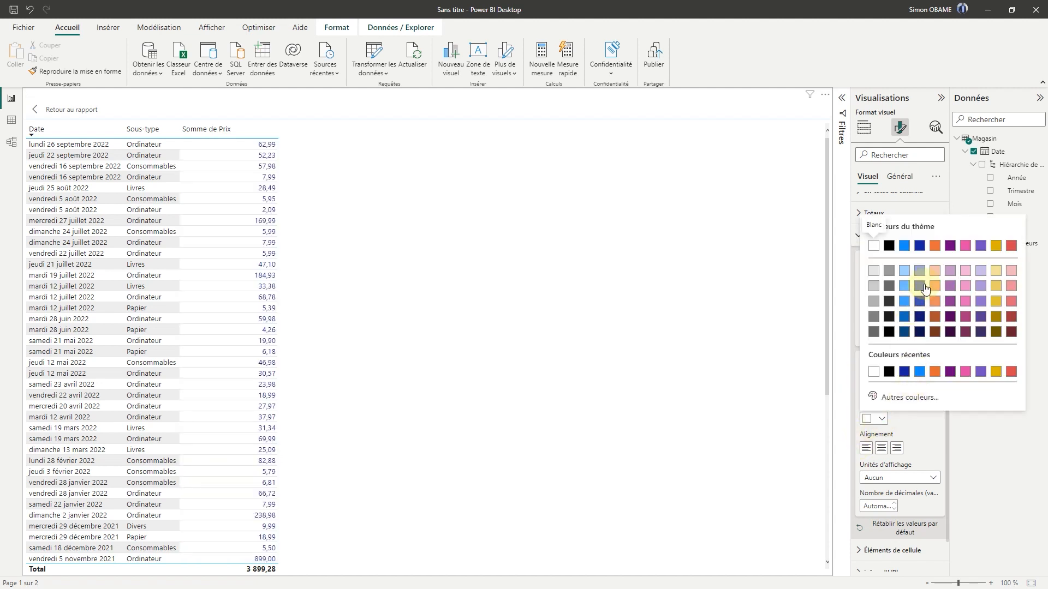
click(909, 423)
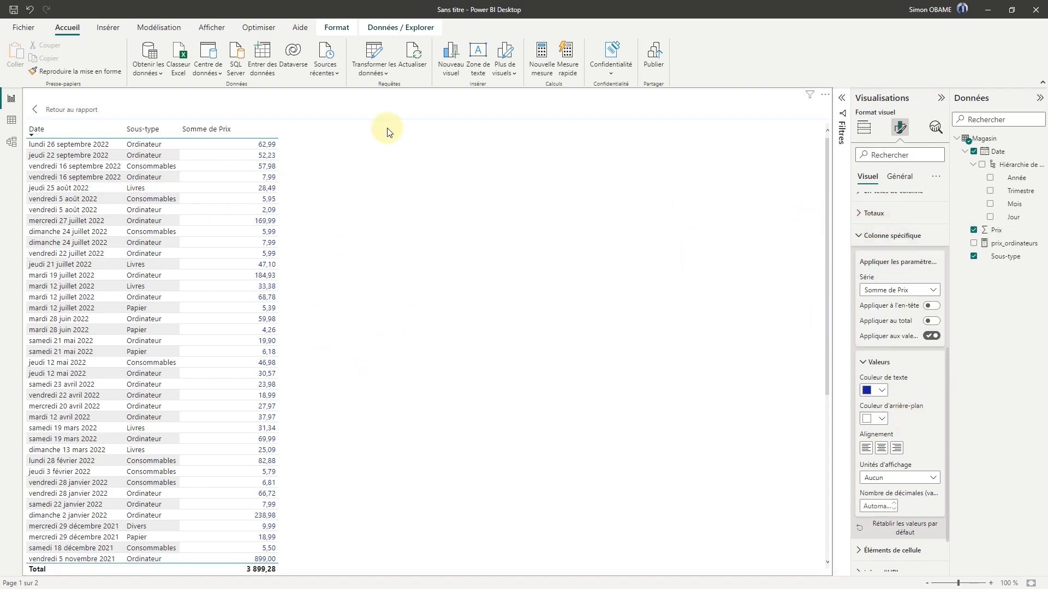
click(35, 105)
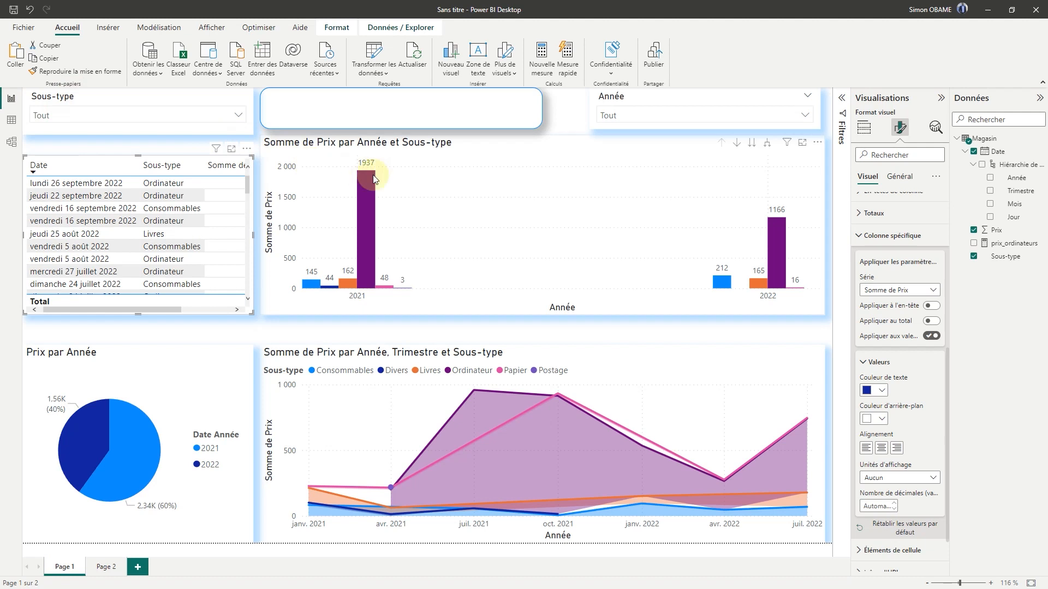
drag(141, 309, 257, 309)
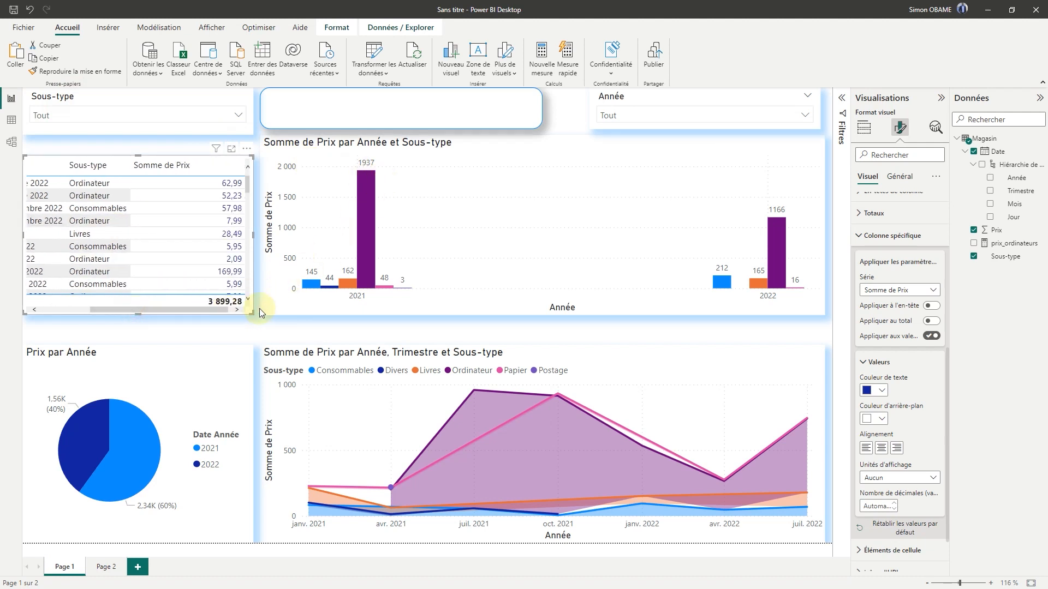
Step: Toggle the title of the Prix par Année pie chart off and on, and centre it horizontally
click(171, 360)
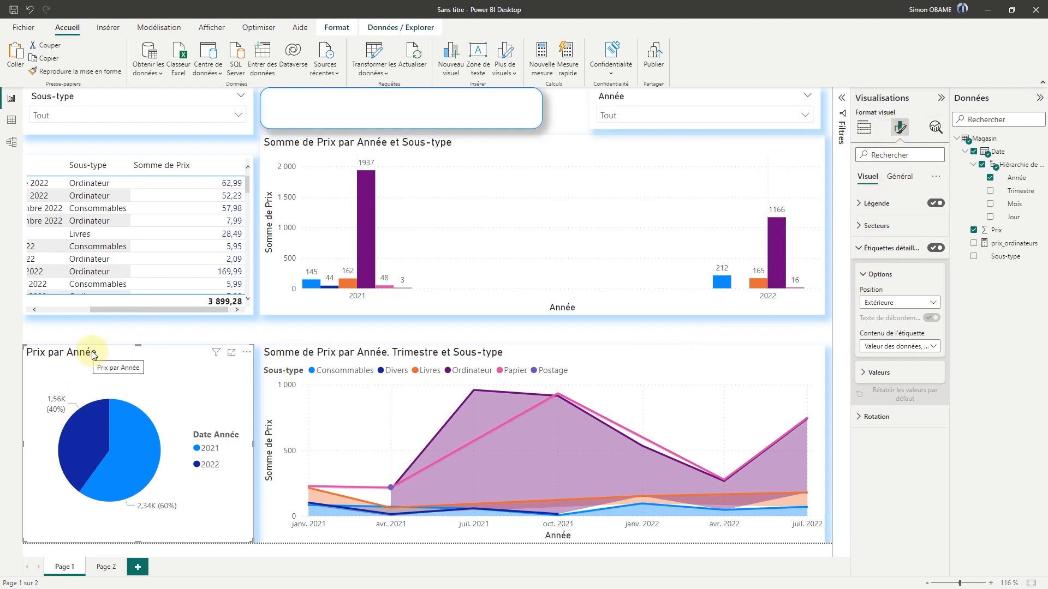
click(897, 178)
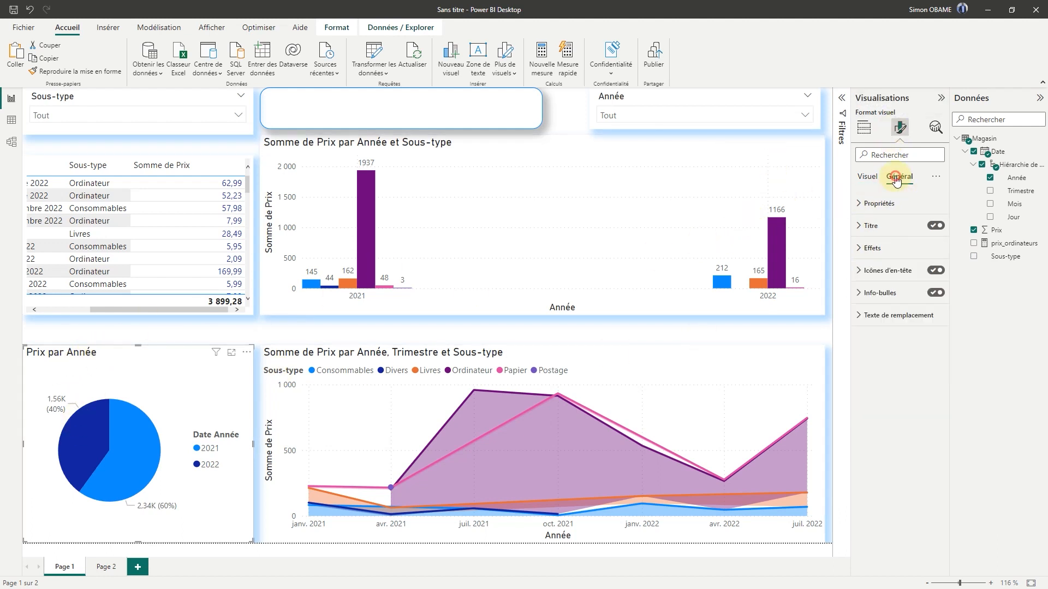
click(935, 225)
click(935, 226)
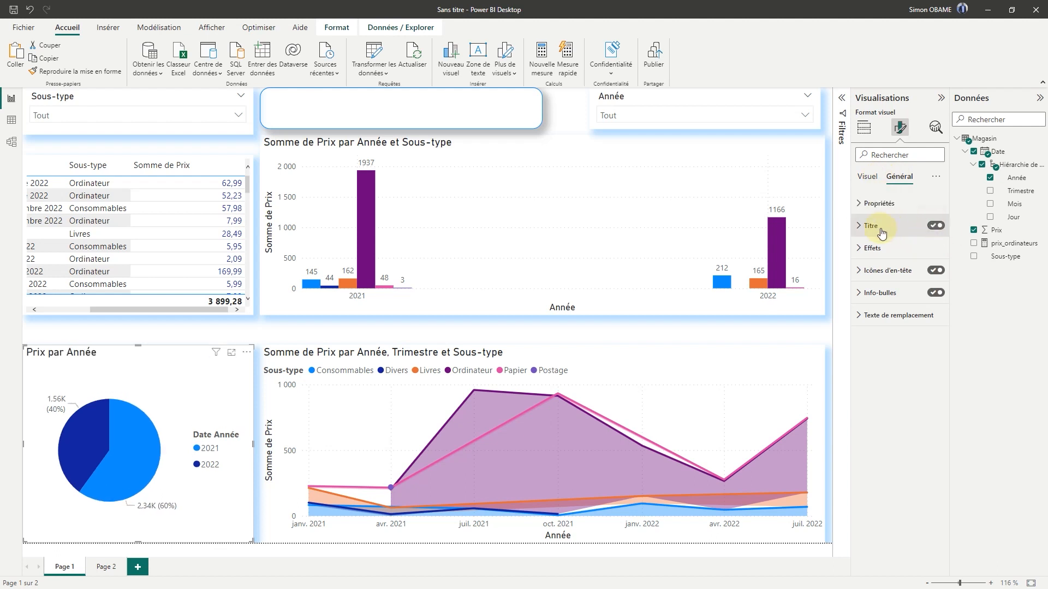
click(868, 225)
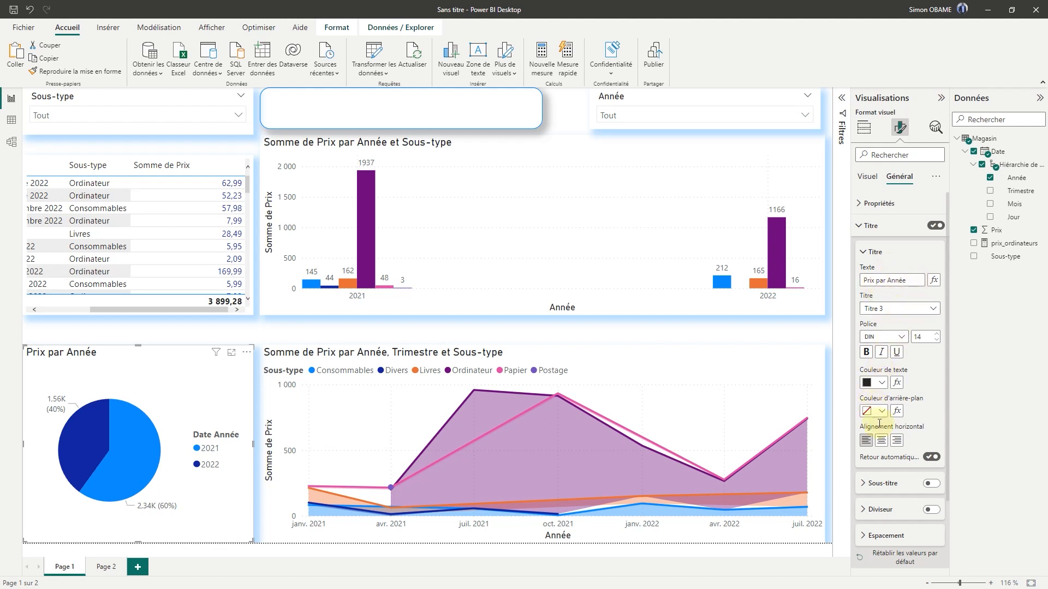
click(881, 441)
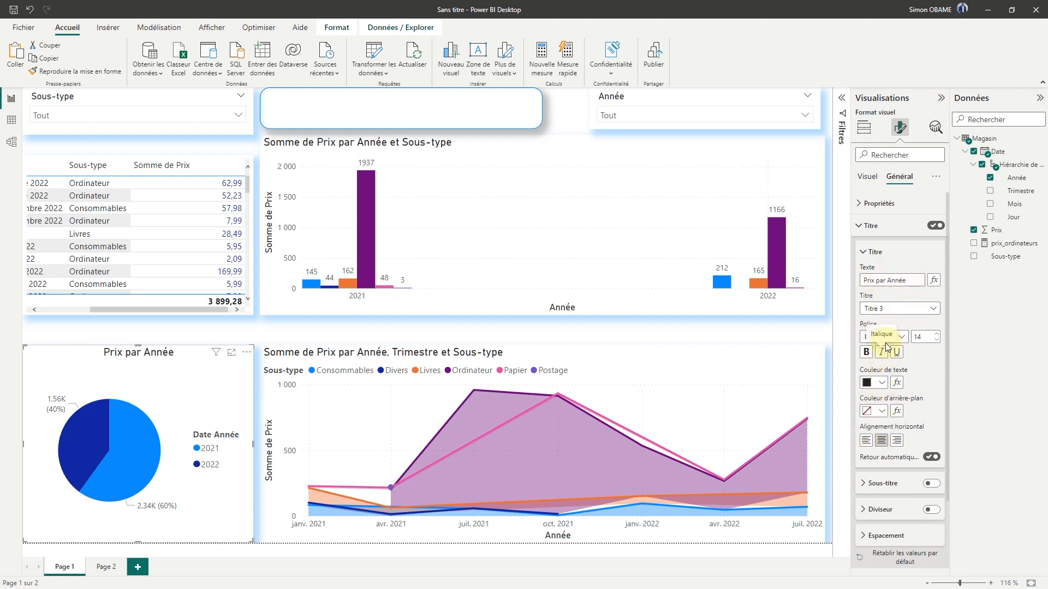
Step: Try light blue text on a white background for the pie chart's title
click(881, 383)
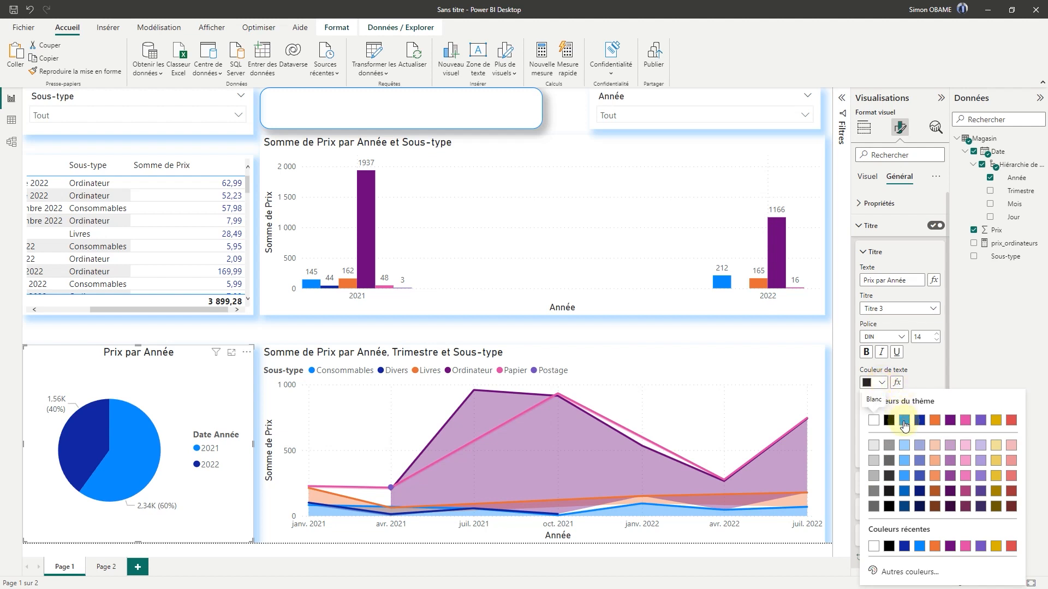
click(904, 422)
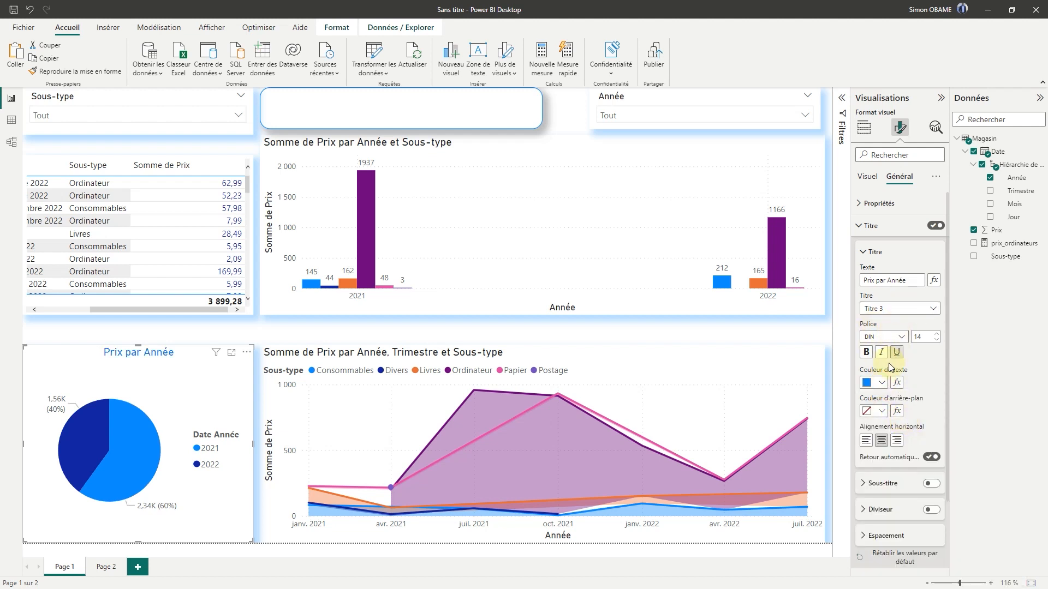
click(882, 412)
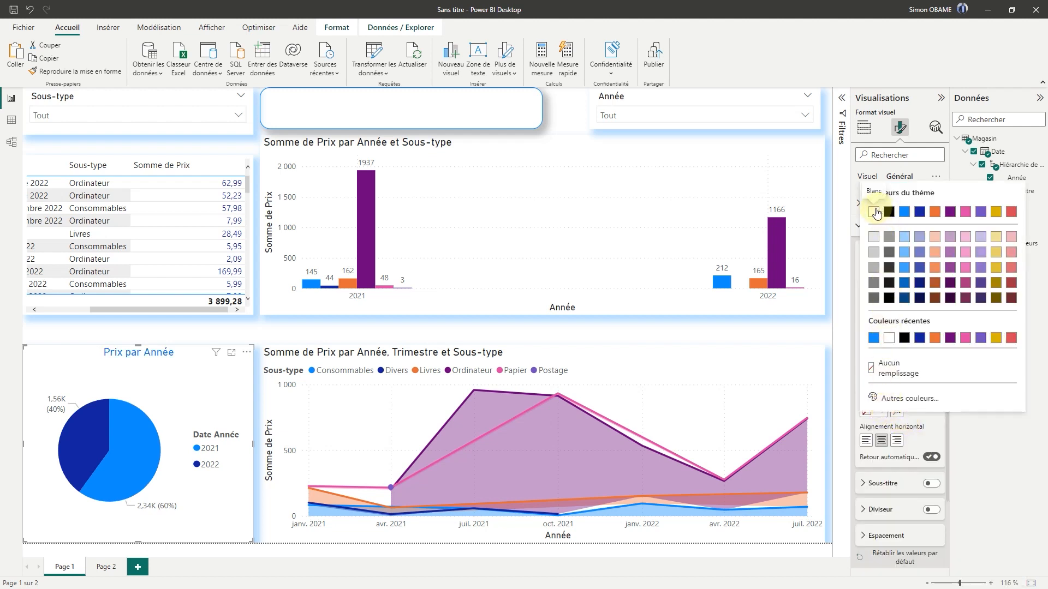
click(876, 212)
Step: Set the pie chart's title text to white and its title background to light blue
click(878, 383)
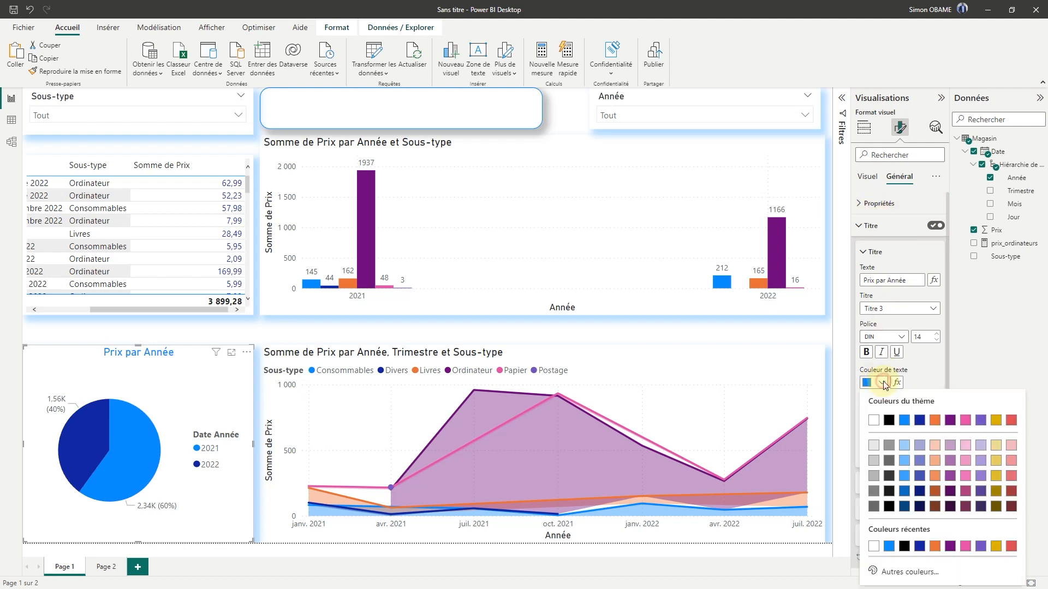
click(874, 420)
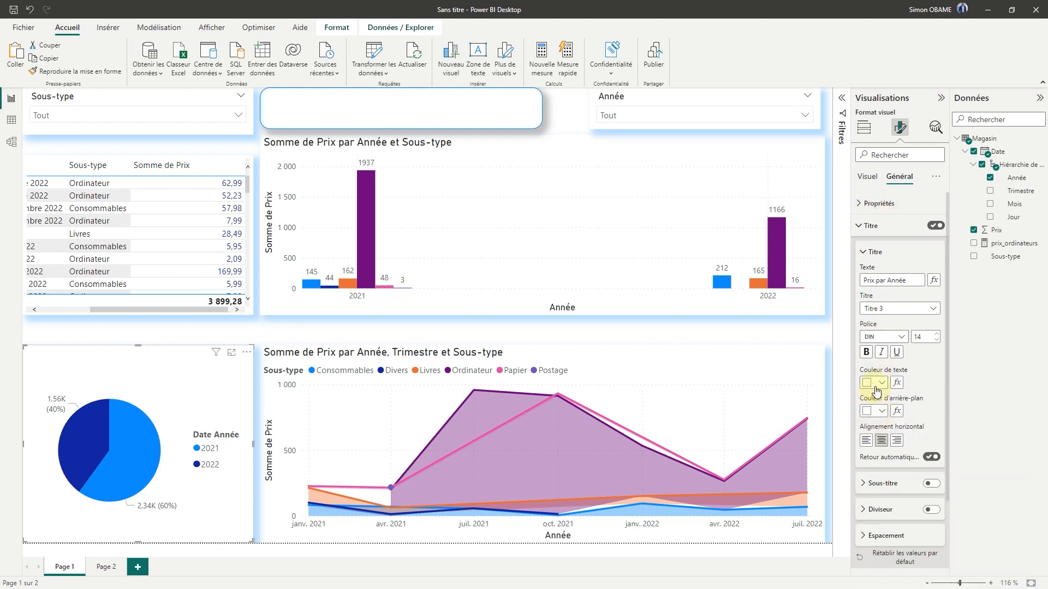
click(882, 410)
click(904, 339)
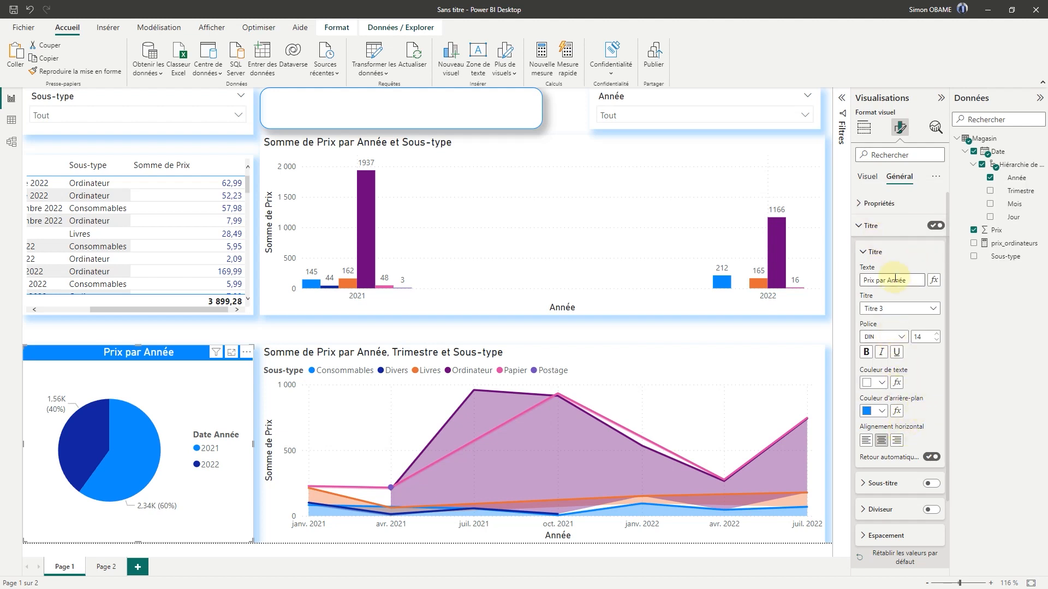
Step: Try the subtitle and divider options of the pie chart's title, and turn both off again
scroll(898, 349, down, 3)
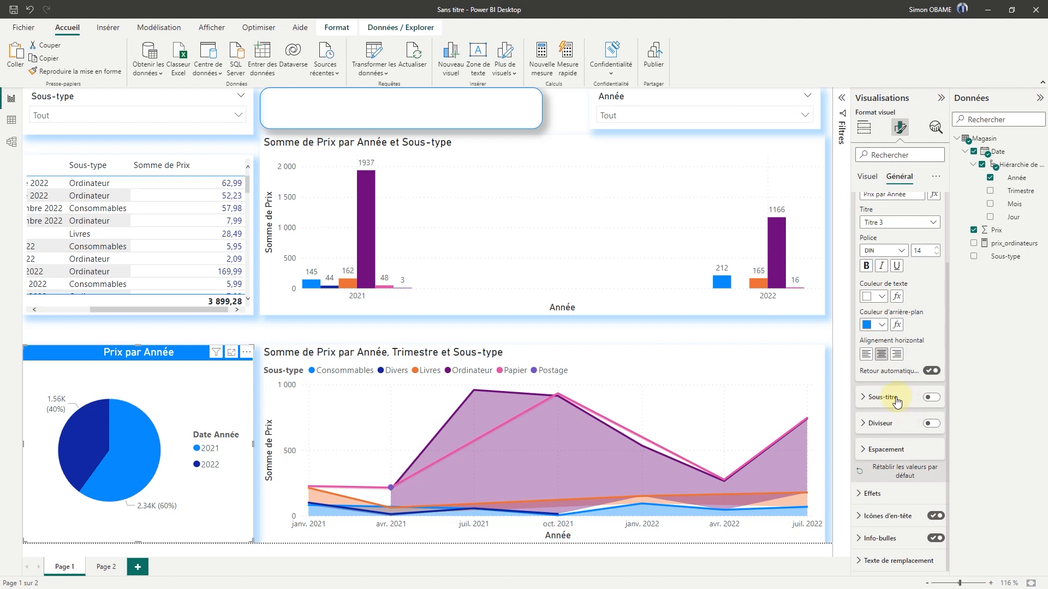
click(931, 398)
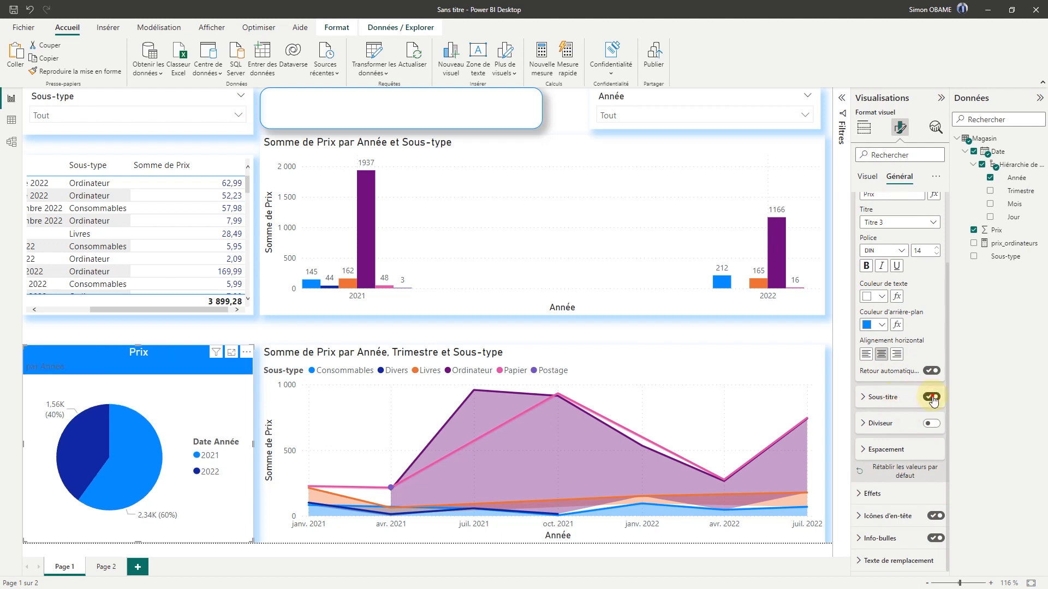
click(932, 399)
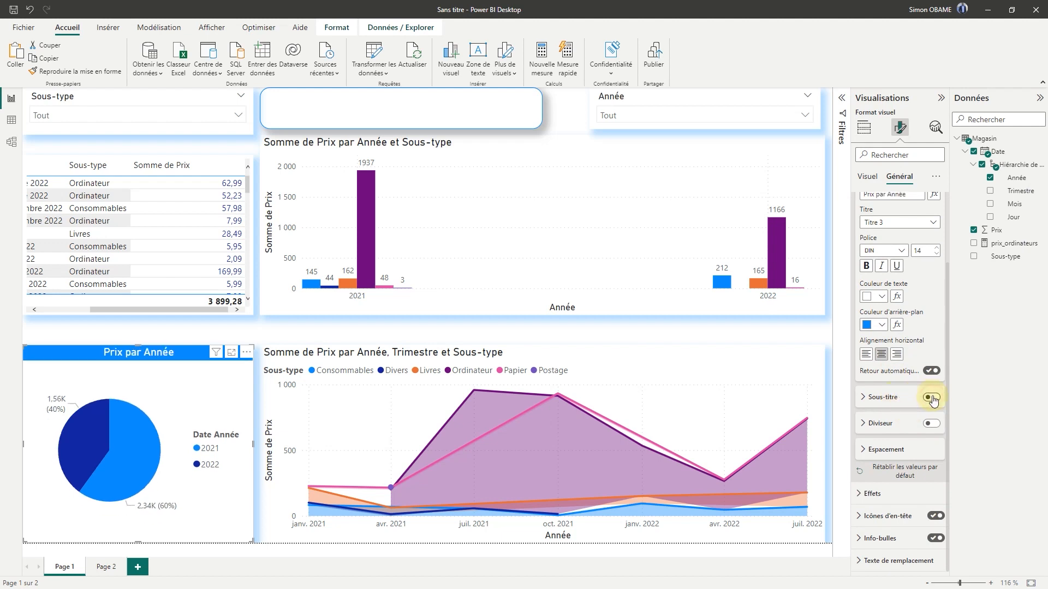
click(930, 423)
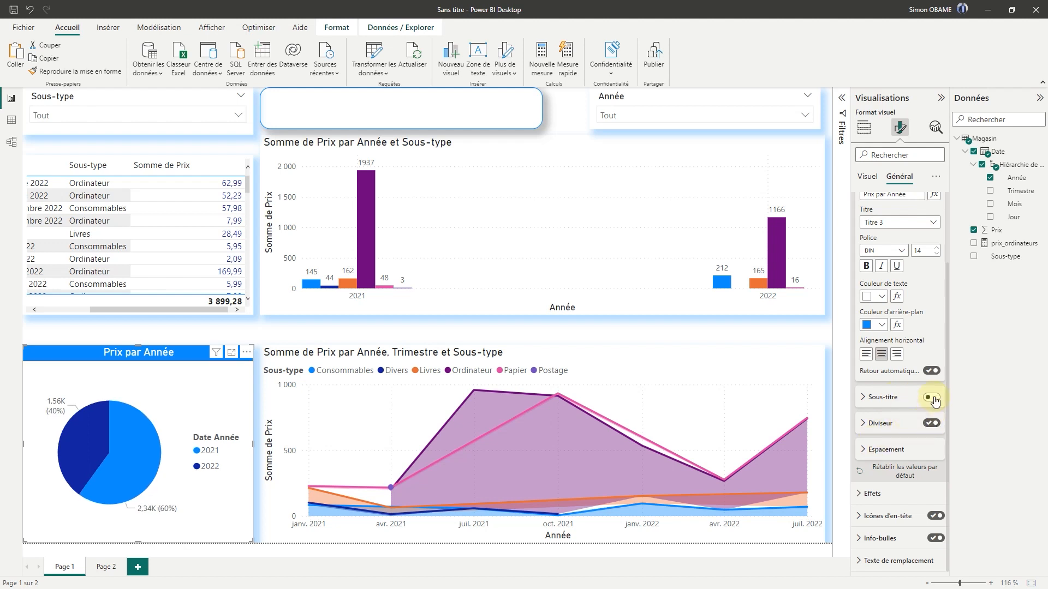
click(932, 398)
click(932, 399)
click(932, 425)
click(889, 449)
click(888, 450)
scroll(886, 269, up, 3)
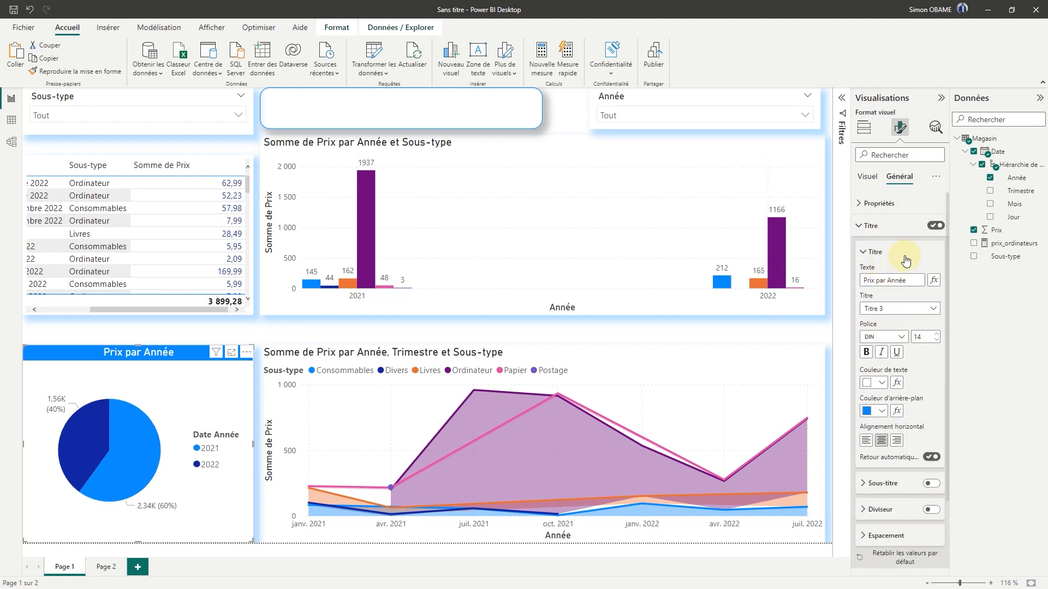
scroll(909, 288, down, 3)
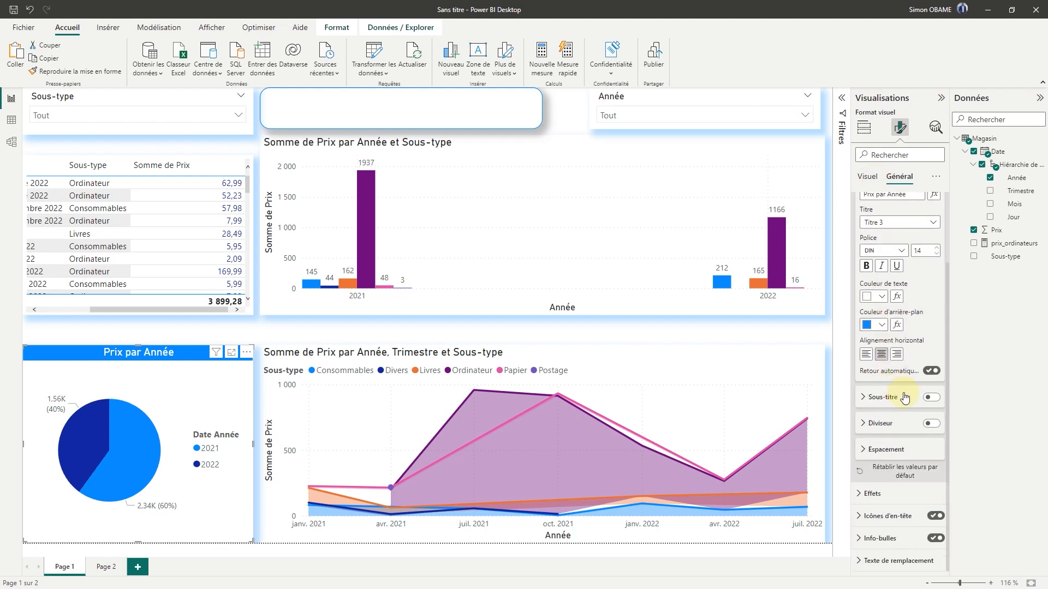
Step: Try a 93% transparency on the pie chart's background and return it to 0%
click(859, 497)
scroll(886, 494, down, 3)
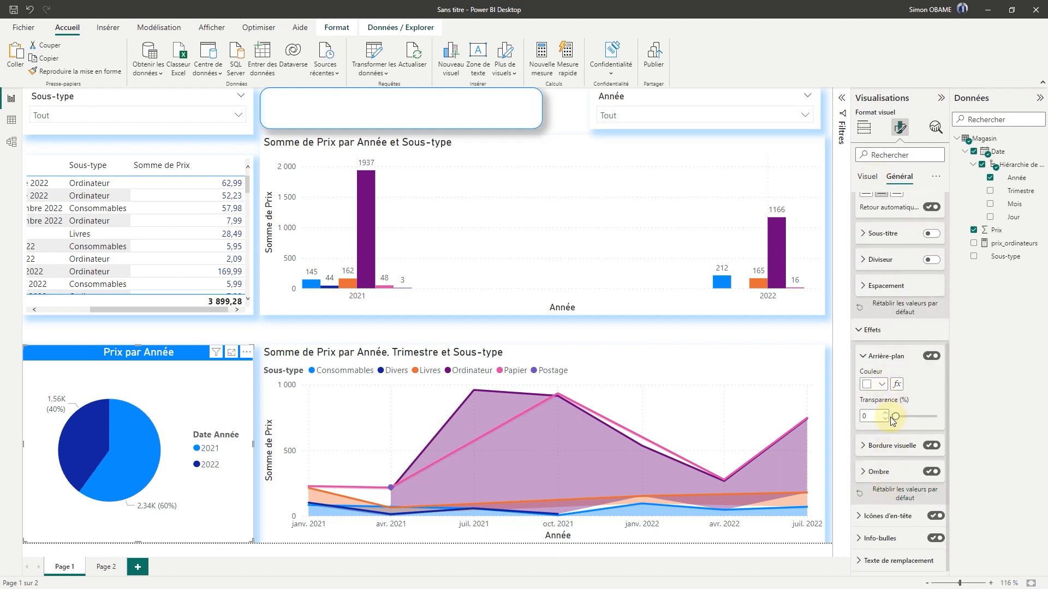
drag(897, 416, 934, 417)
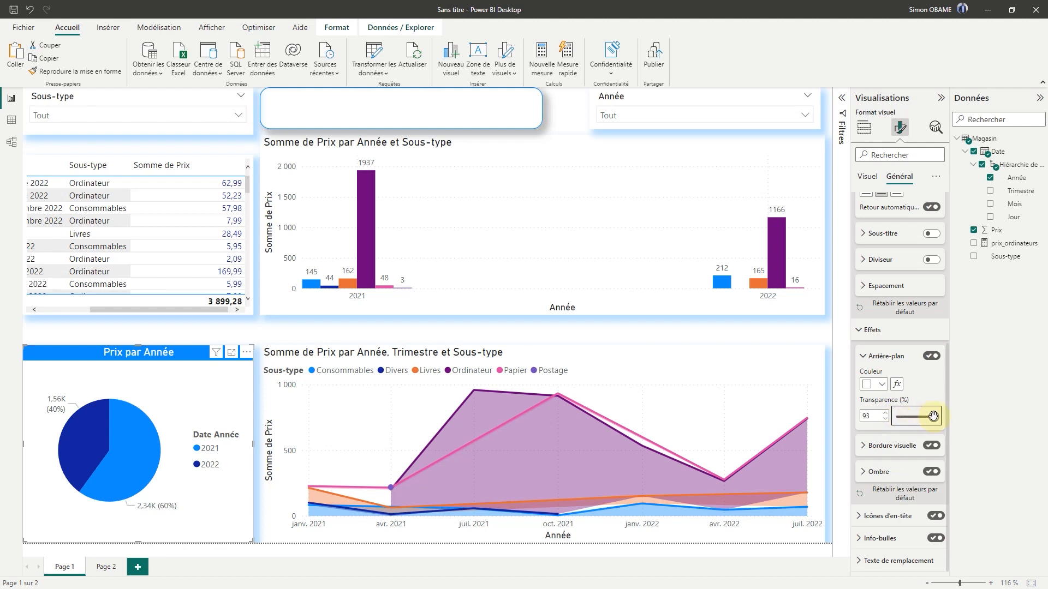
drag(922, 419, 879, 425)
Step: Turn the pie chart's shadow (Ombre) off to compare, and turn it back on
click(864, 472)
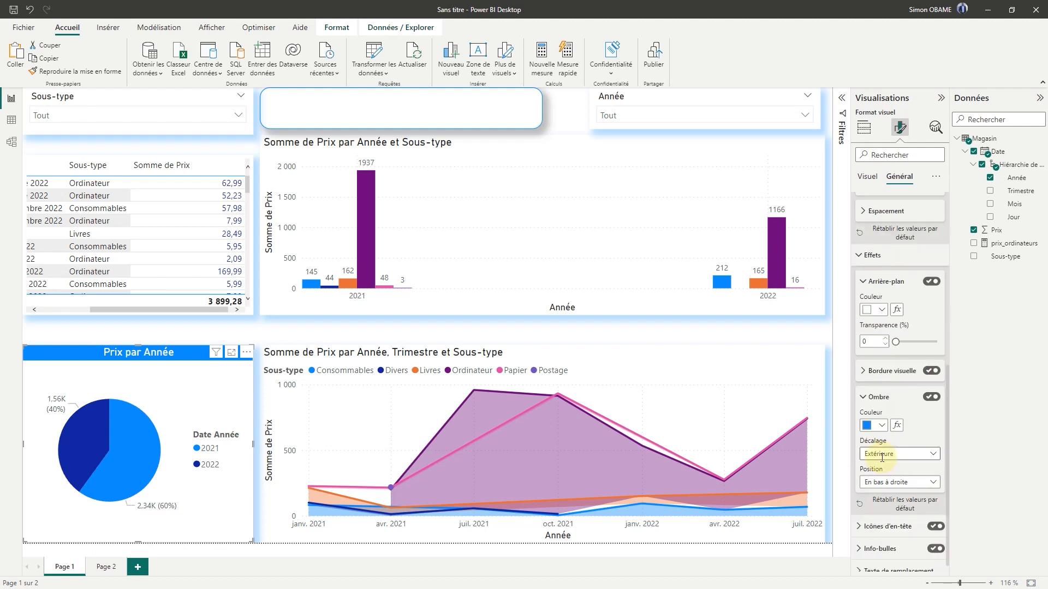
click(931, 387)
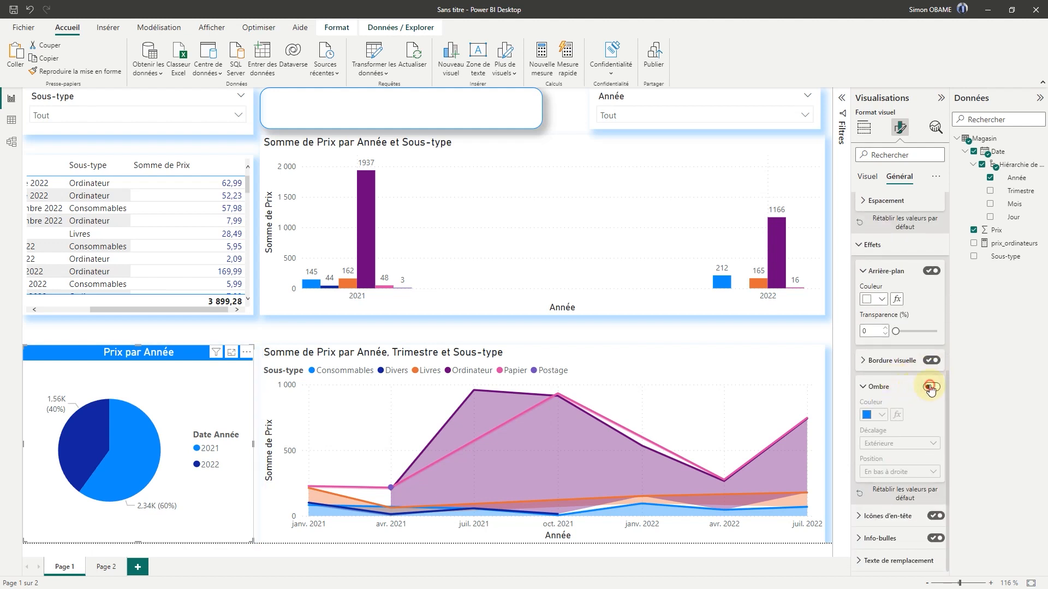
click(930, 387)
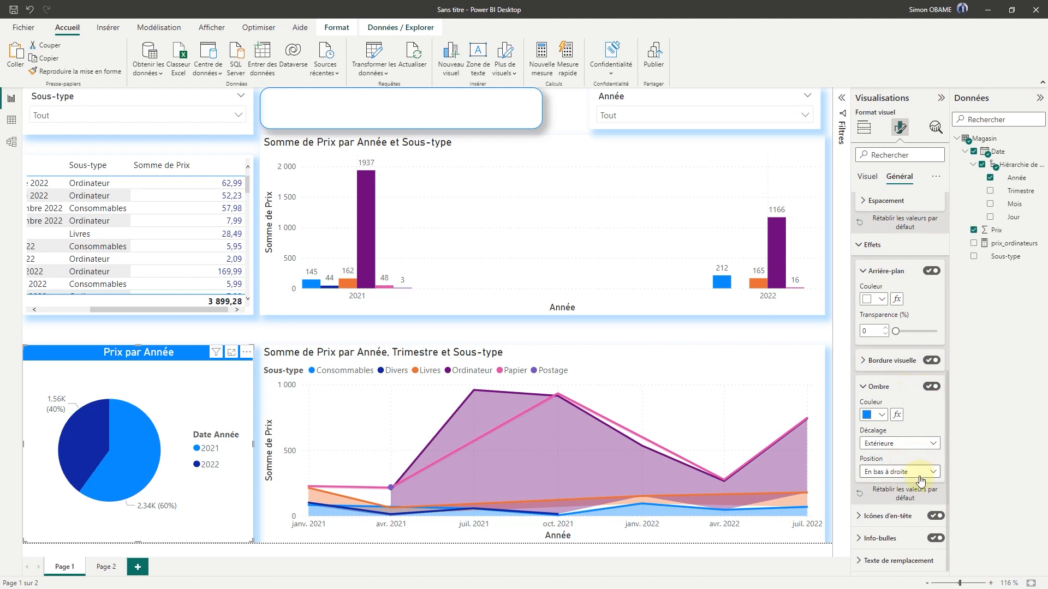
scroll(905, 381, up, 3)
scroll(905, 382, up, 7)
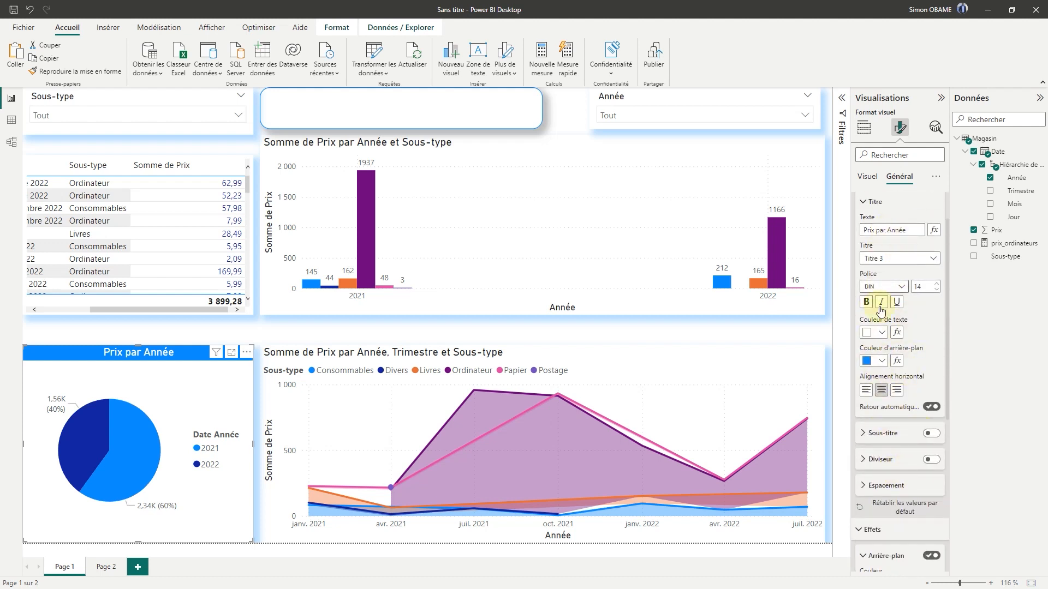
Step: Round the corners of the pie chart's visual border (Bordure visuelle) to 5 px
click(217, 330)
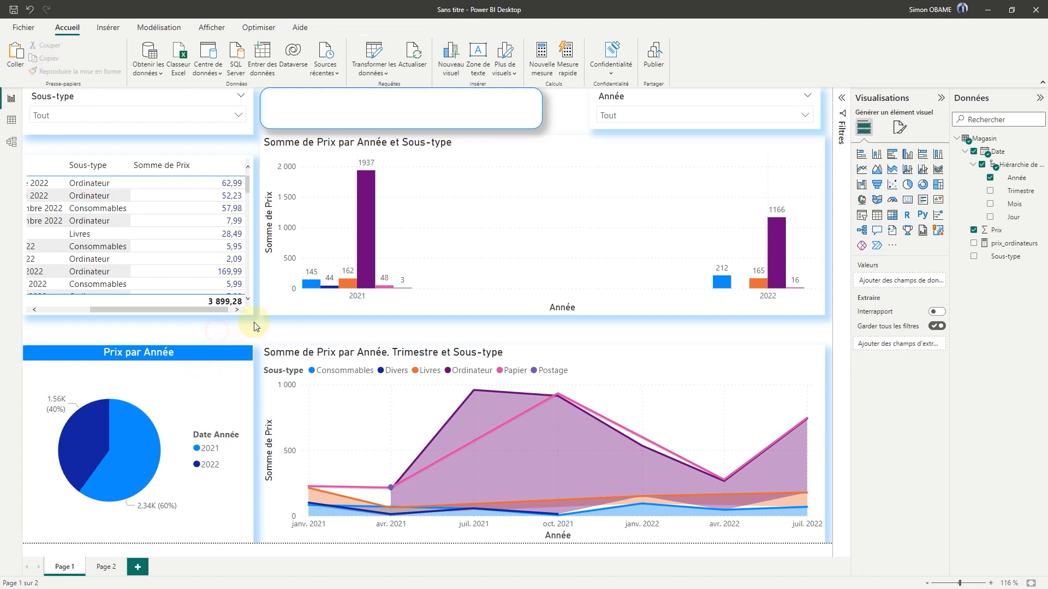
click(228, 373)
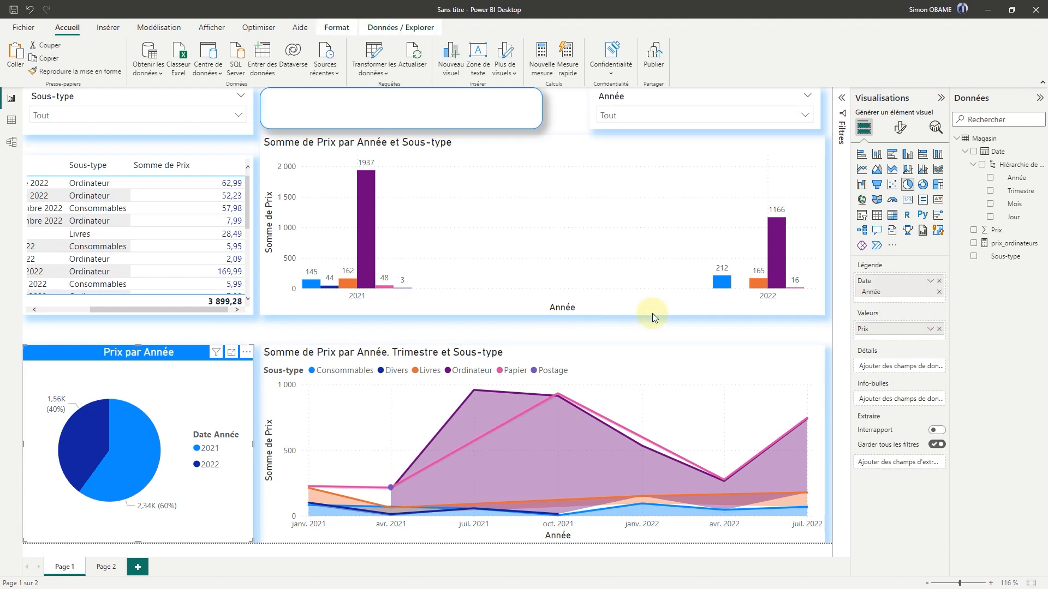
click(900, 128)
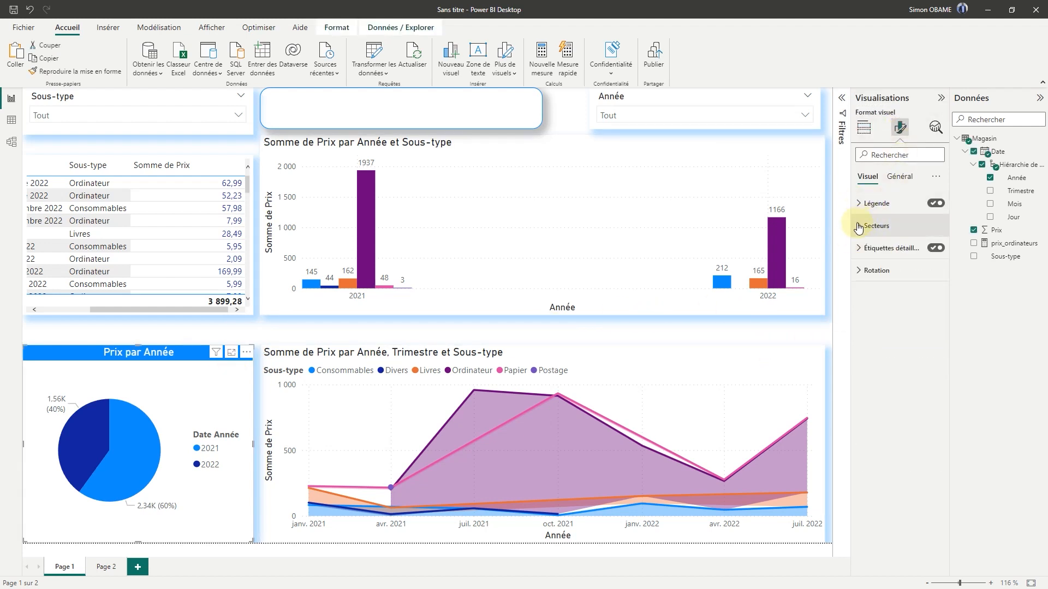
click(897, 176)
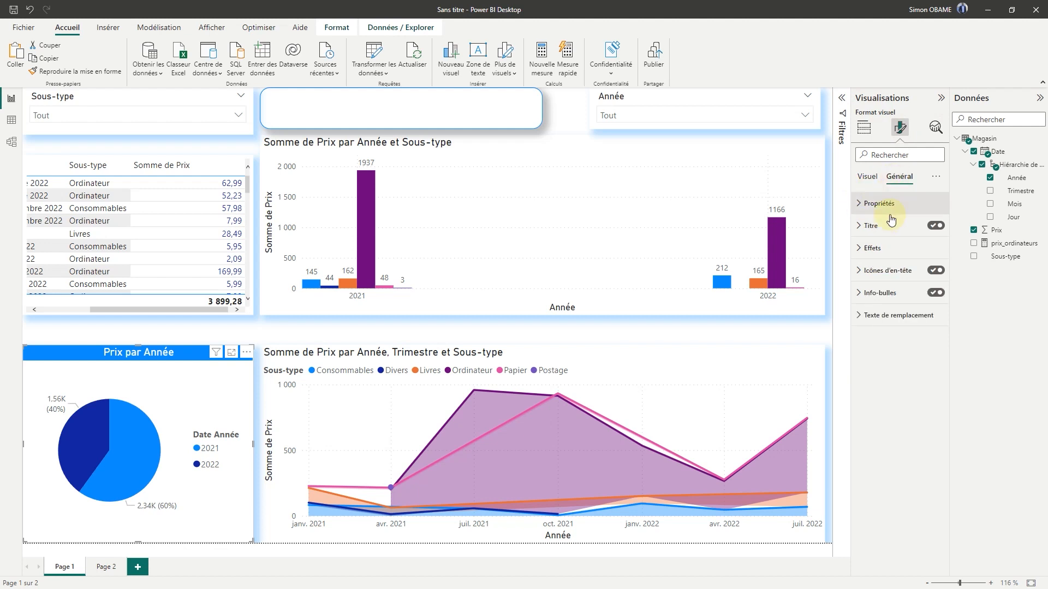
click(869, 249)
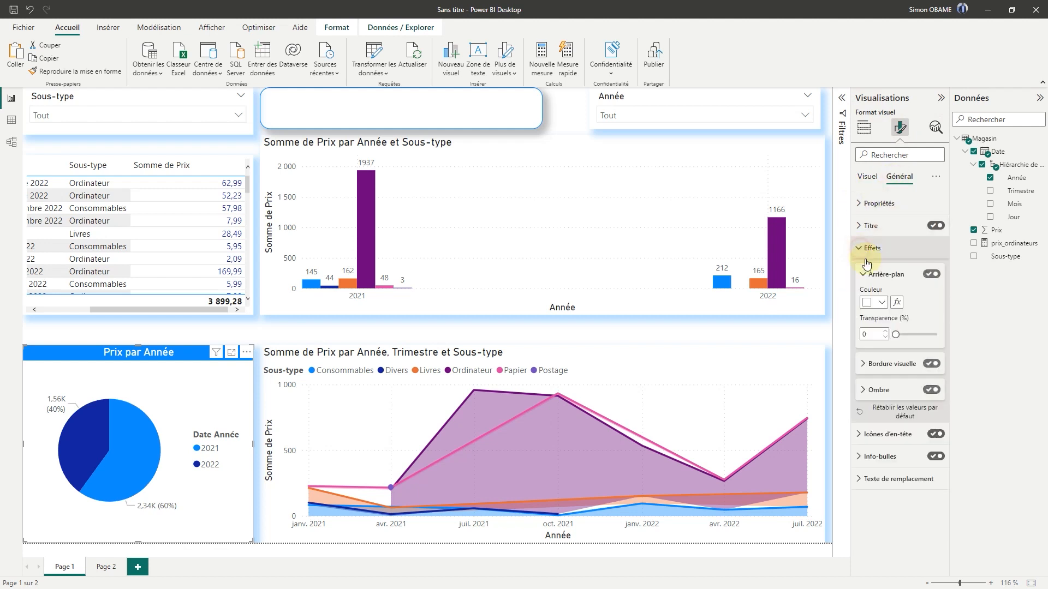
click(862, 365)
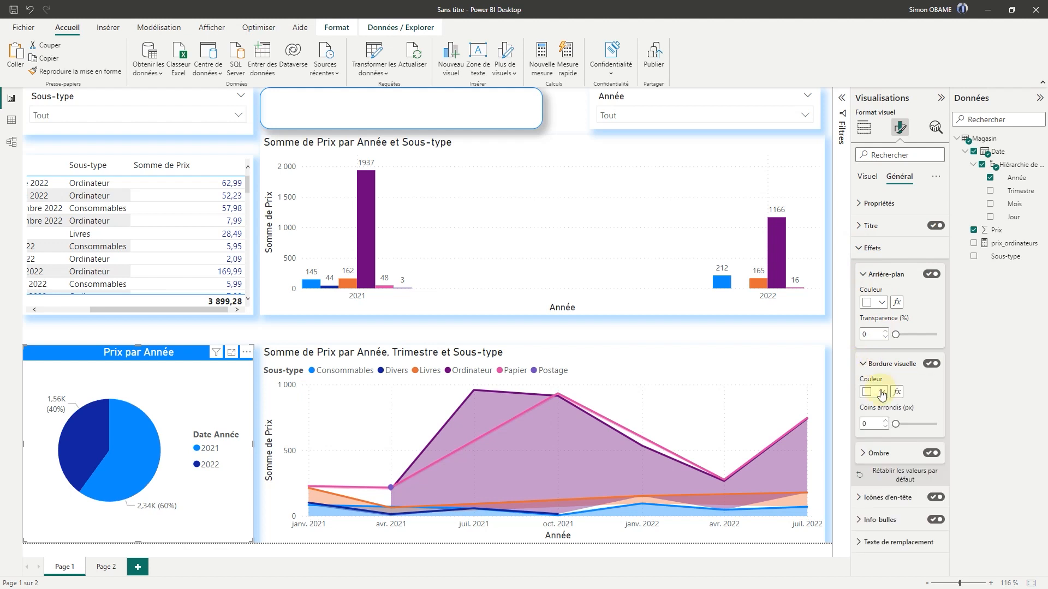
drag(897, 424, 899, 425)
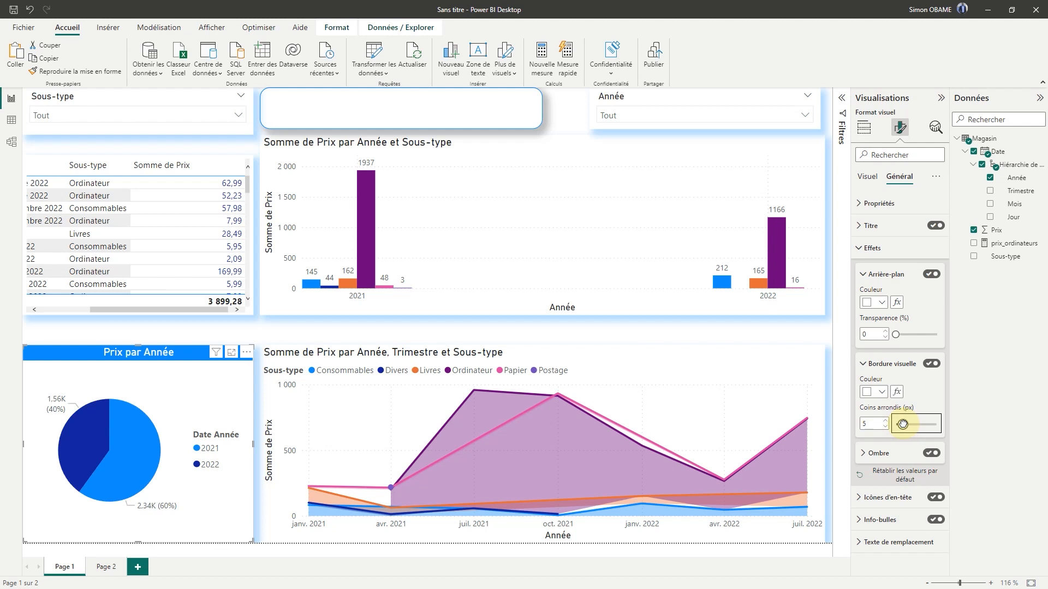
click(358, 327)
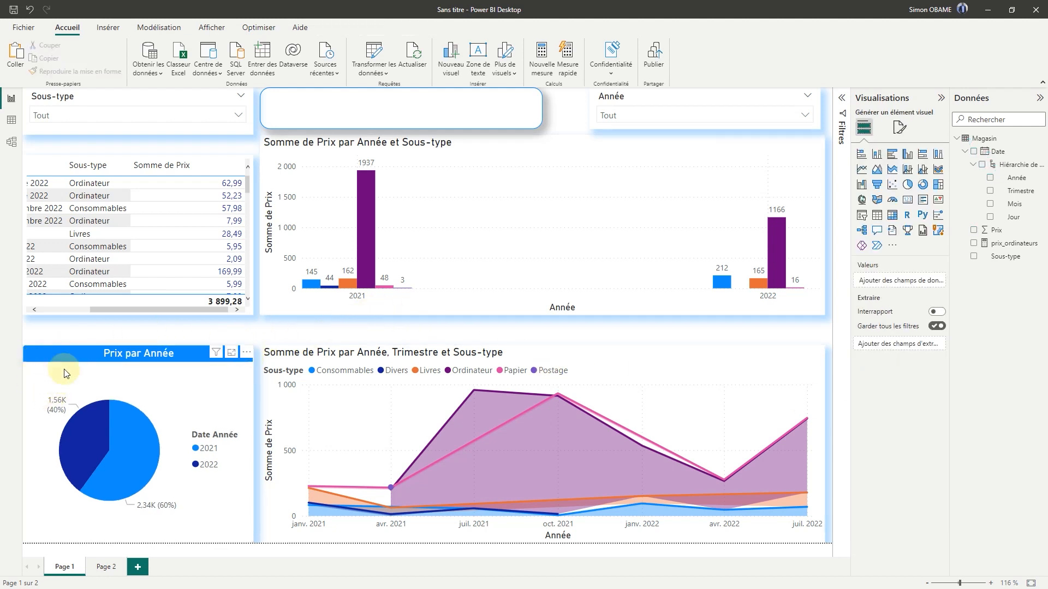
Step: Shrink the pie chart slightly by moving its left edge inward and its bottom edge up
click(36, 375)
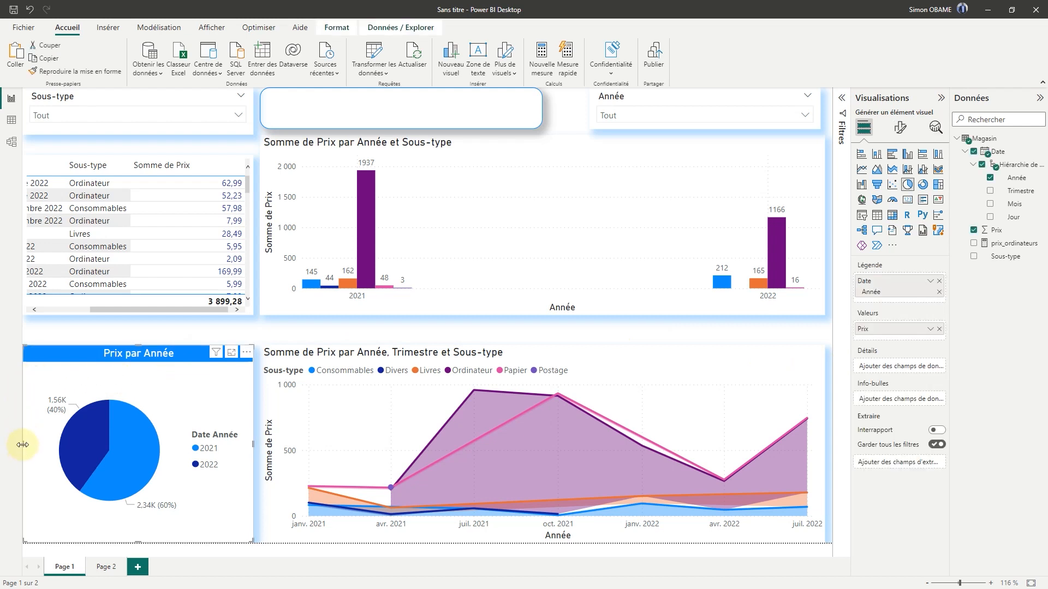
drag(24, 445, 27, 446)
click(60, 335)
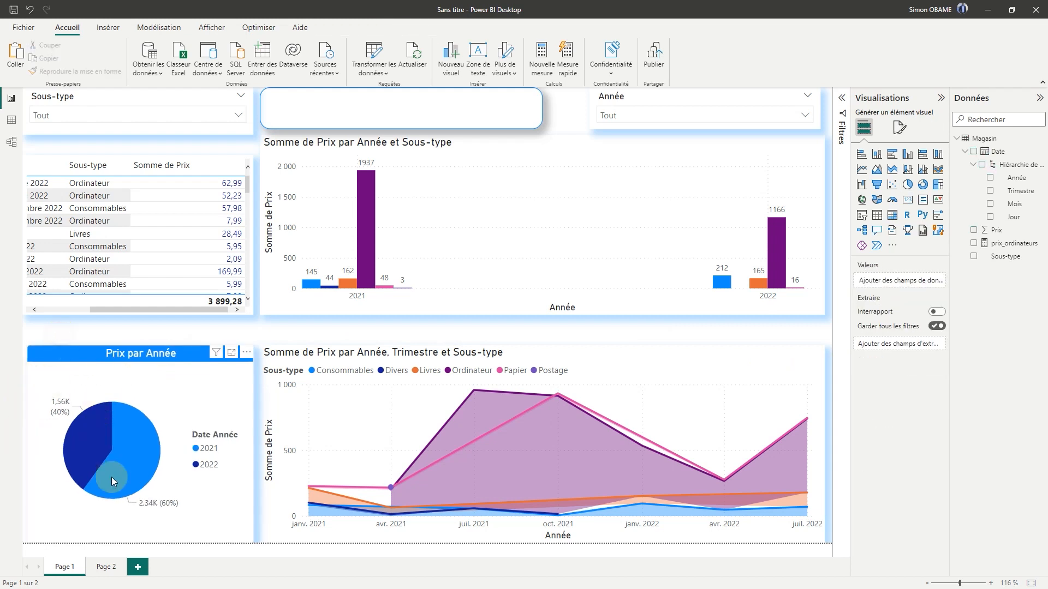
mouse_move(134, 534)
mouse_down()
mouse_move(141, 545)
mouse_move(143, 533)
mouse_up()
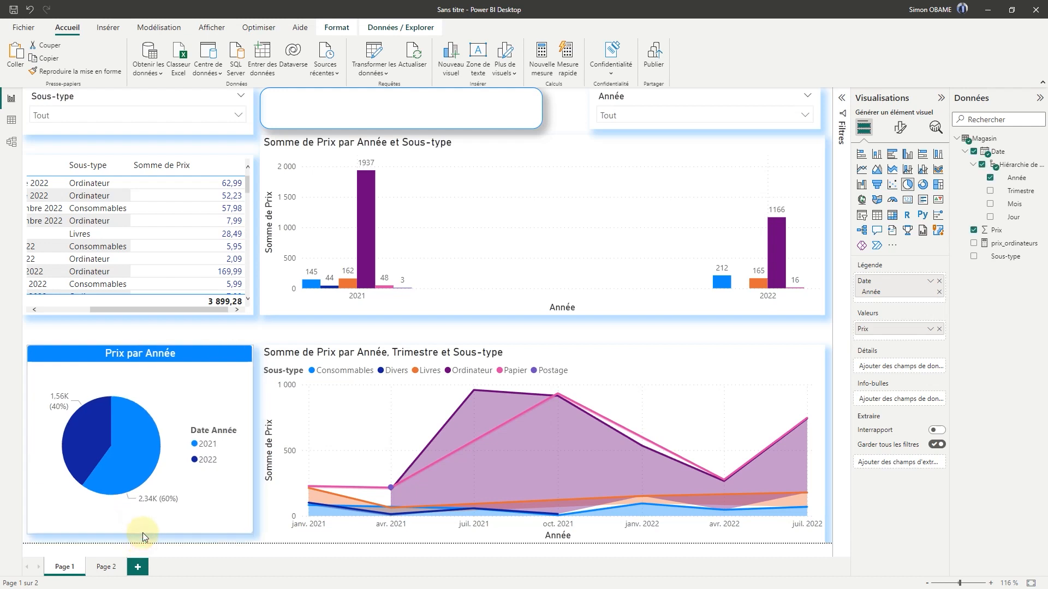
click(260, 336)
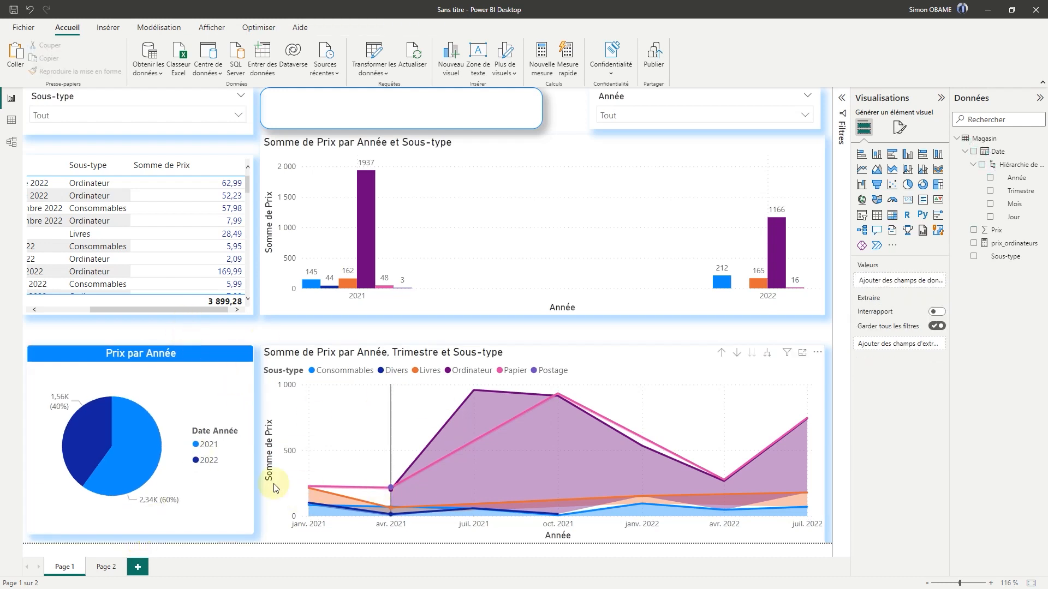
Step: Set the rounded corners (Coins arrondis) of the pie chart's border to 20 px
click(899, 127)
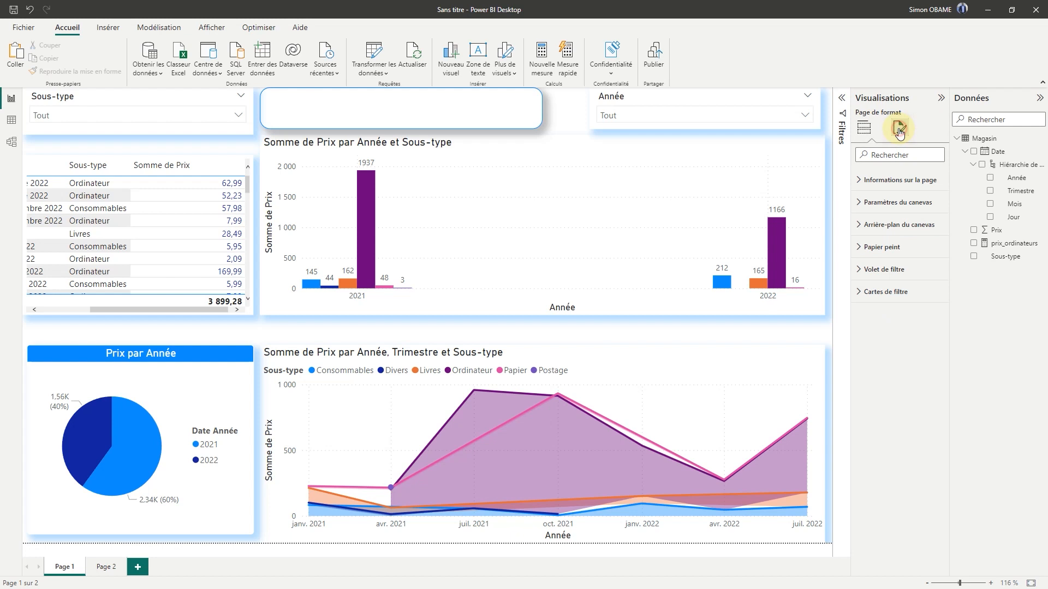
click(221, 370)
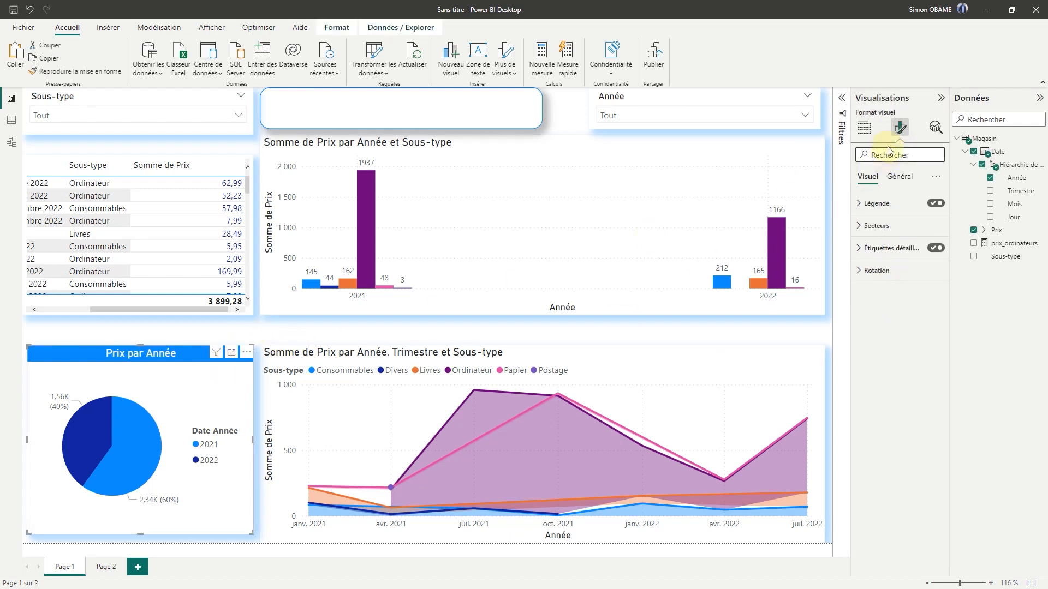
click(896, 177)
click(871, 249)
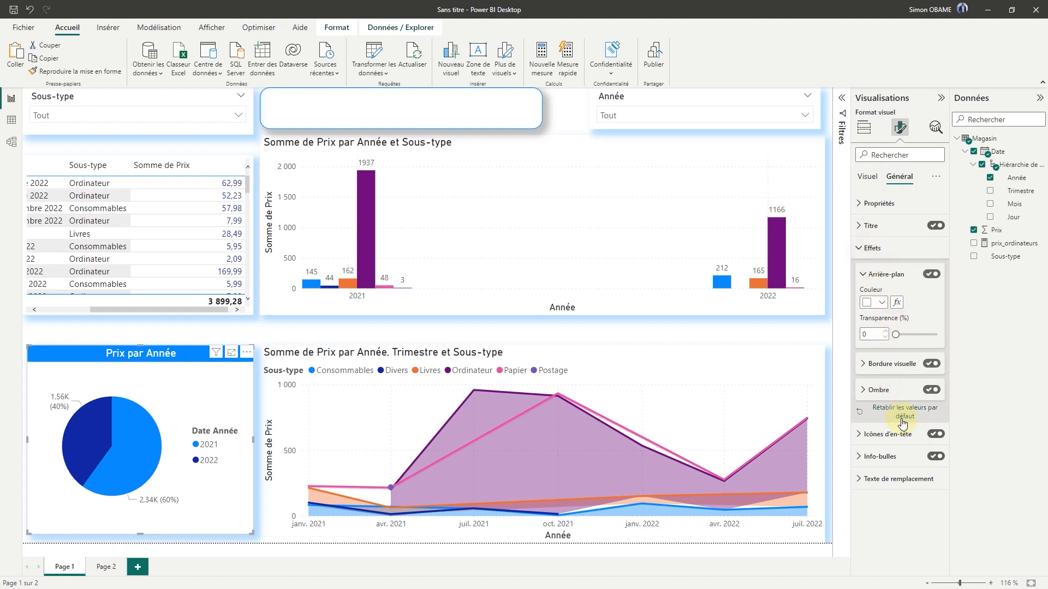
click(862, 364)
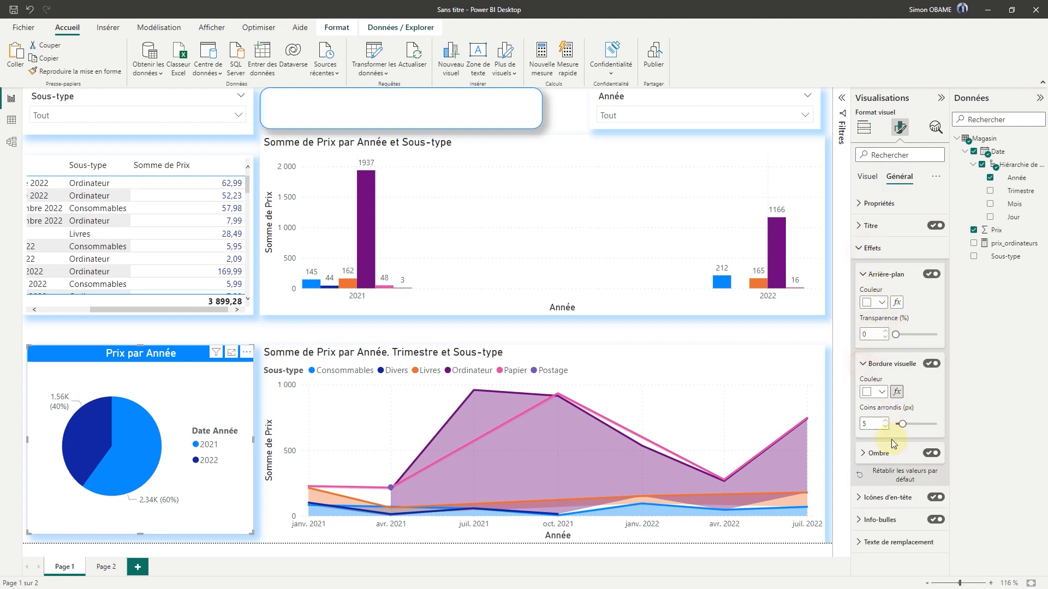
drag(901, 424, 922, 425)
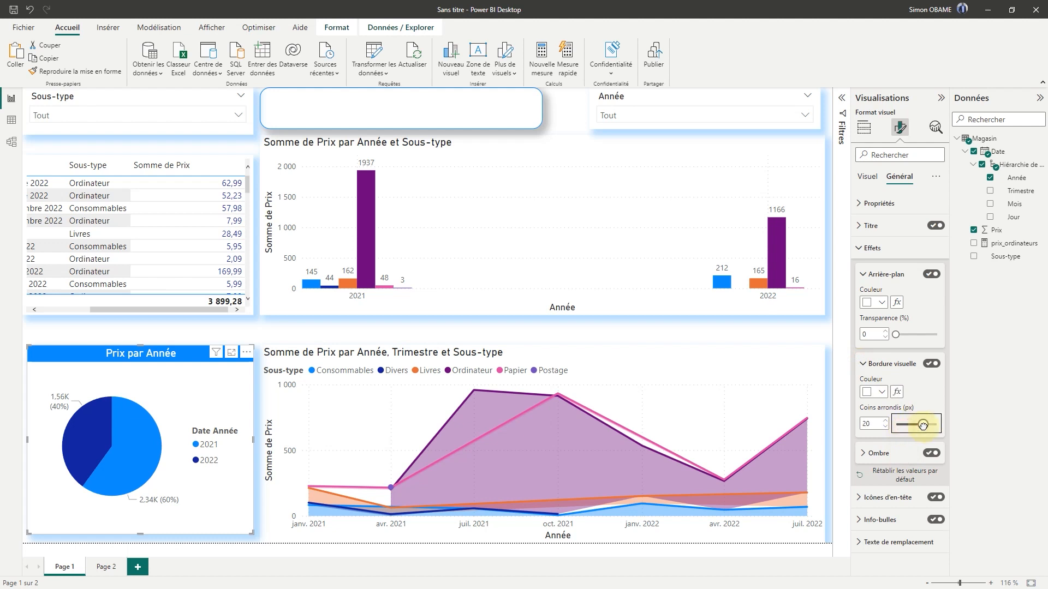
click(488, 334)
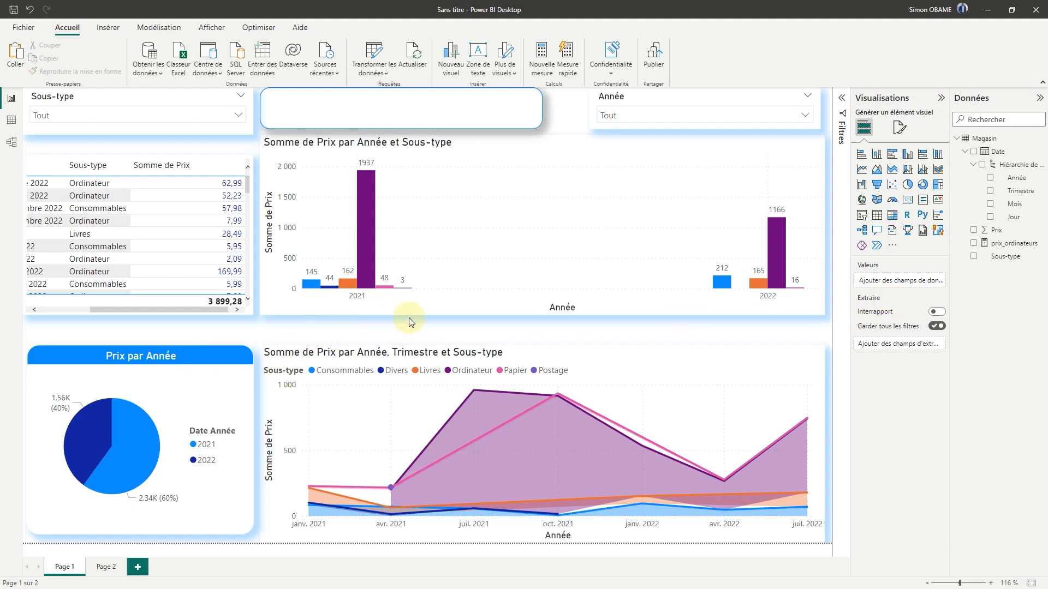
click(195, 393)
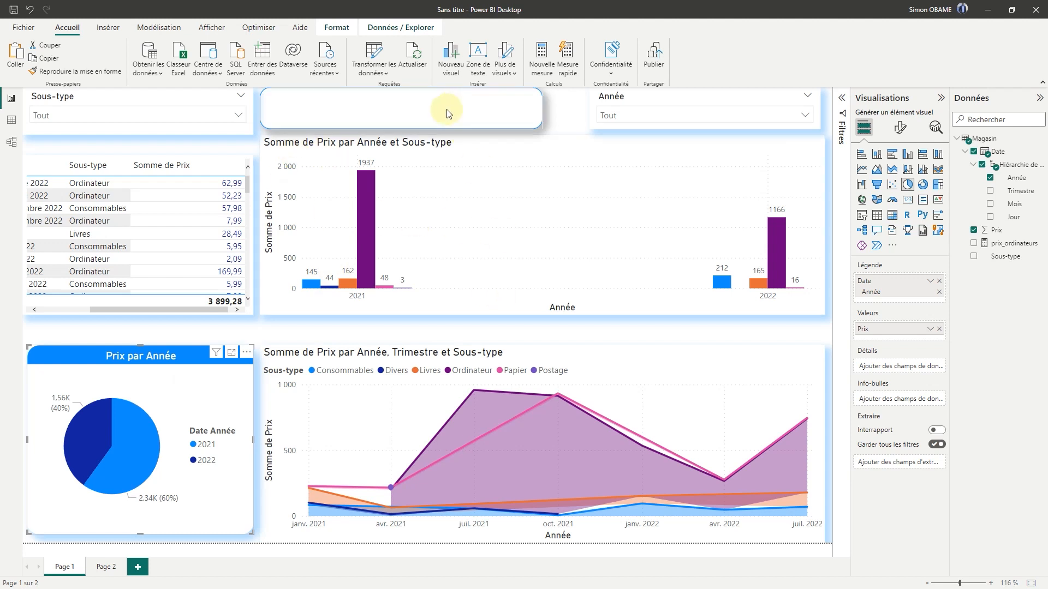
Step: Set the category label colour of the prix_ordinateurs card to dark blue
click(510, 109)
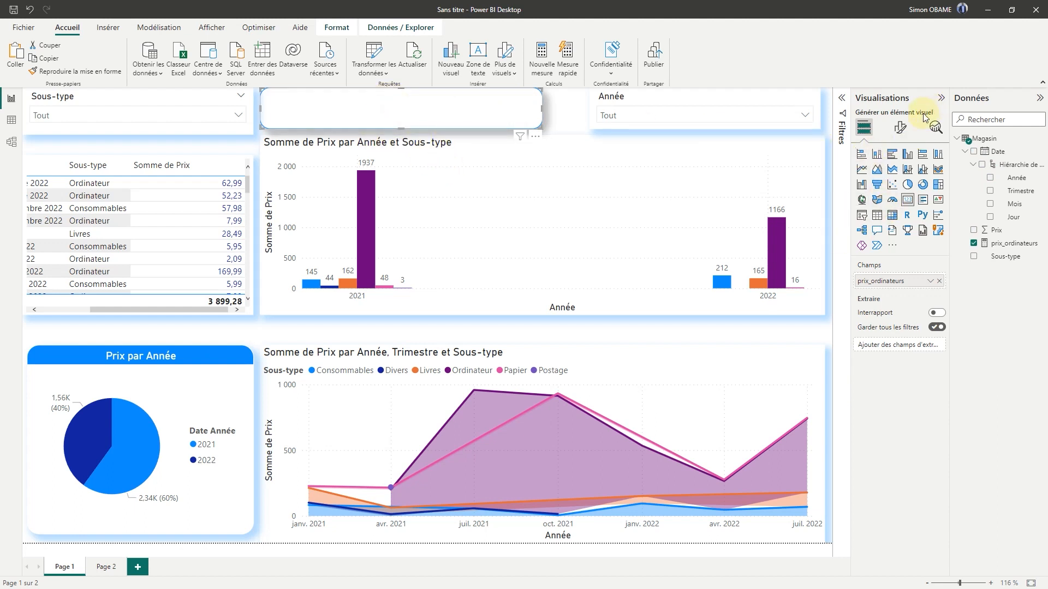
click(900, 127)
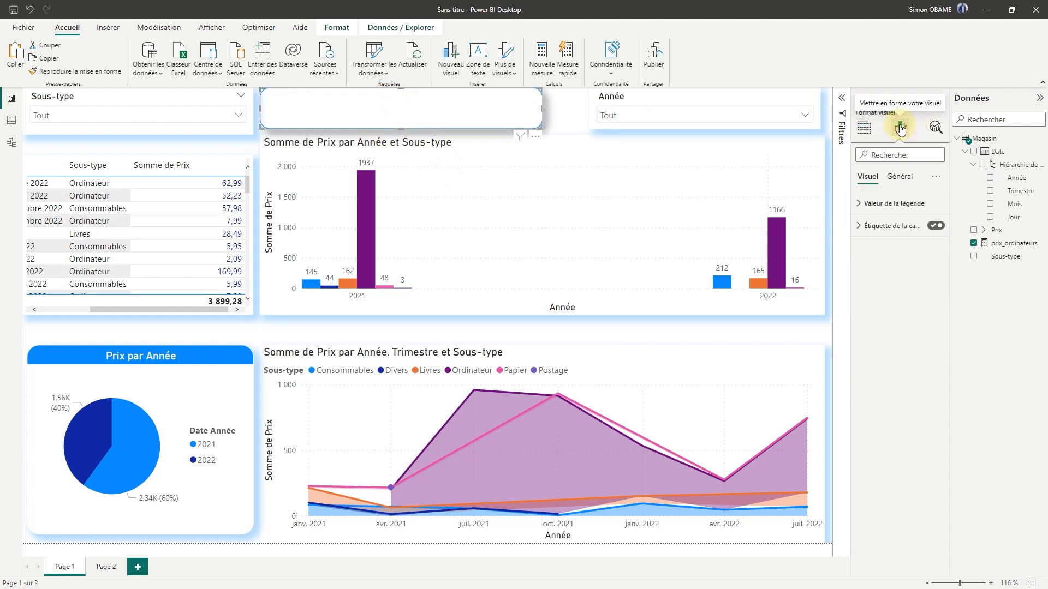
click(861, 227)
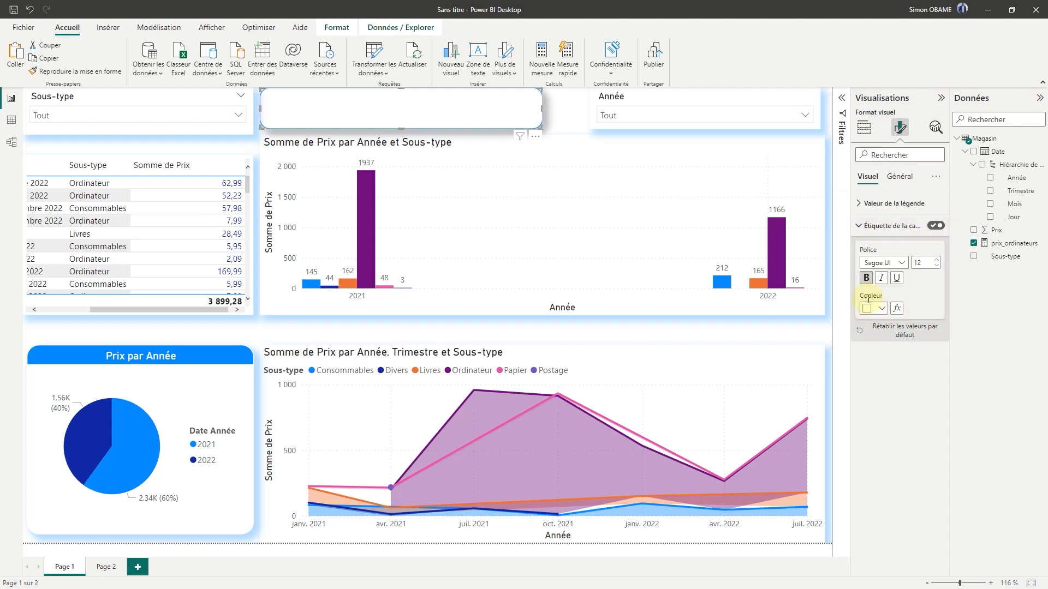
click(882, 308)
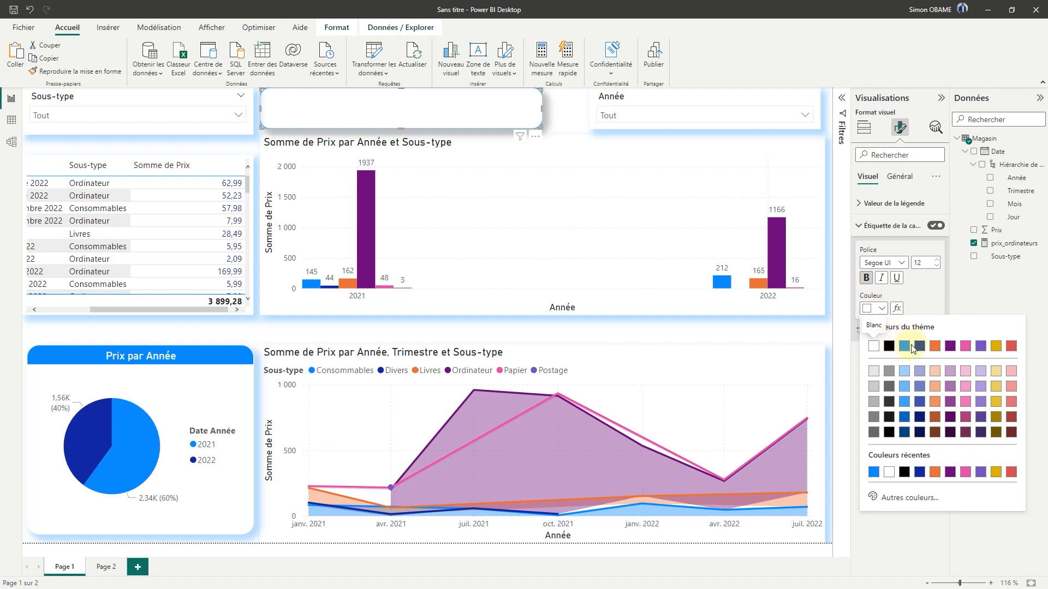
click(920, 345)
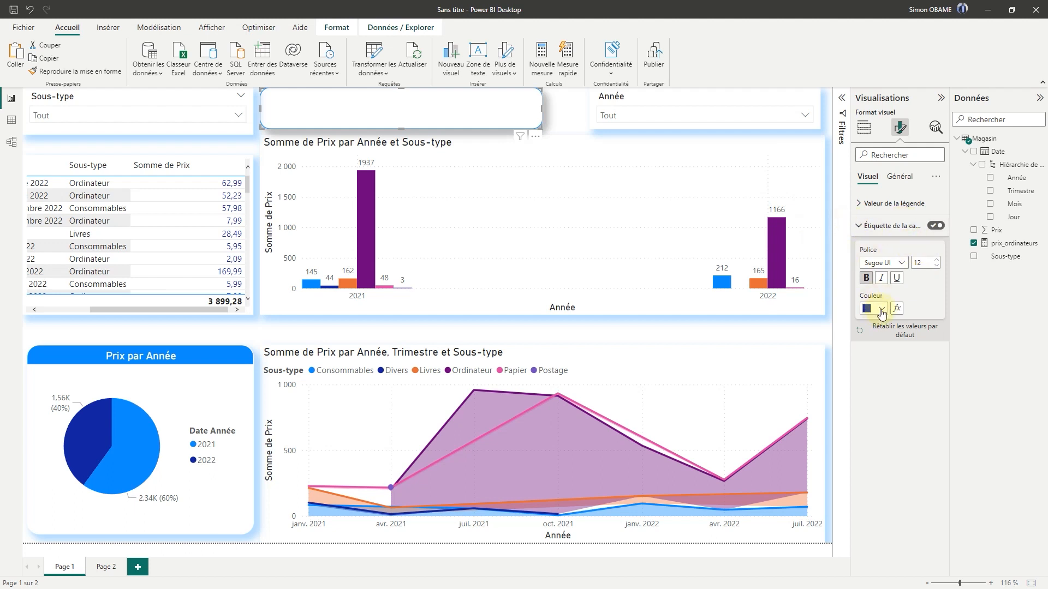
click(862, 226)
Step: Try turning on the title of the prix_ordinateurs card, and turn it off again
click(899, 180)
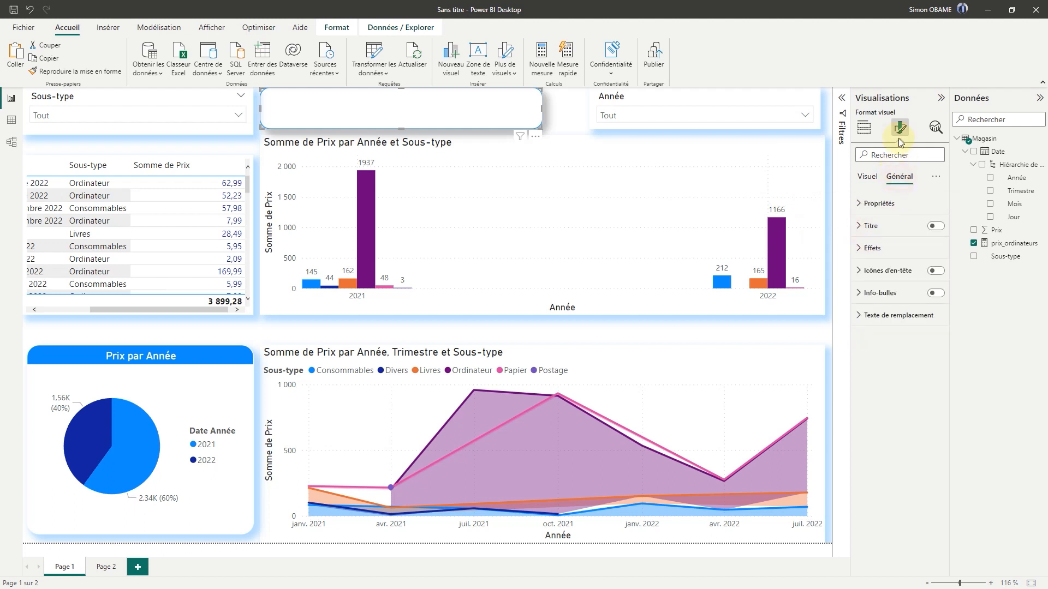
click(935, 228)
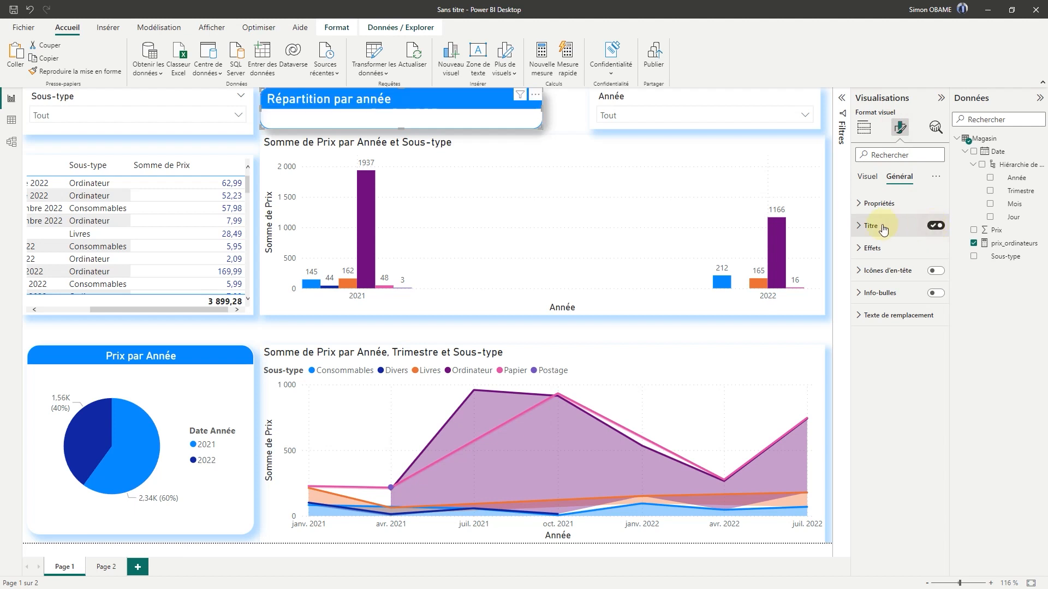
click(933, 226)
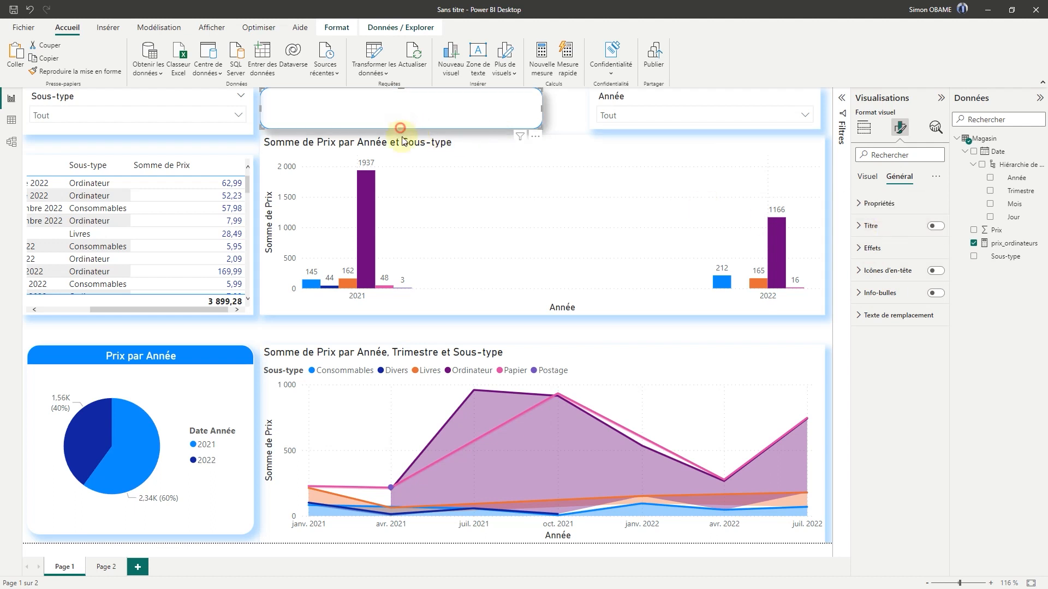
Step: Enlarge the prix_ordinateurs card downward over the column chart and set its callout value colour to black
drag(402, 128, 408, 192)
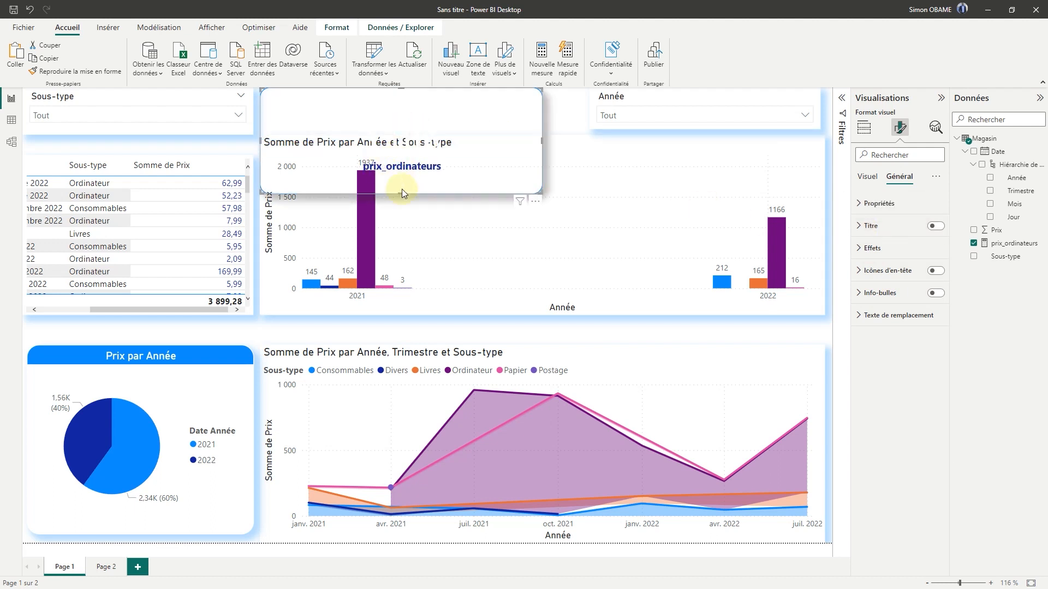
drag(400, 192, 401, 230)
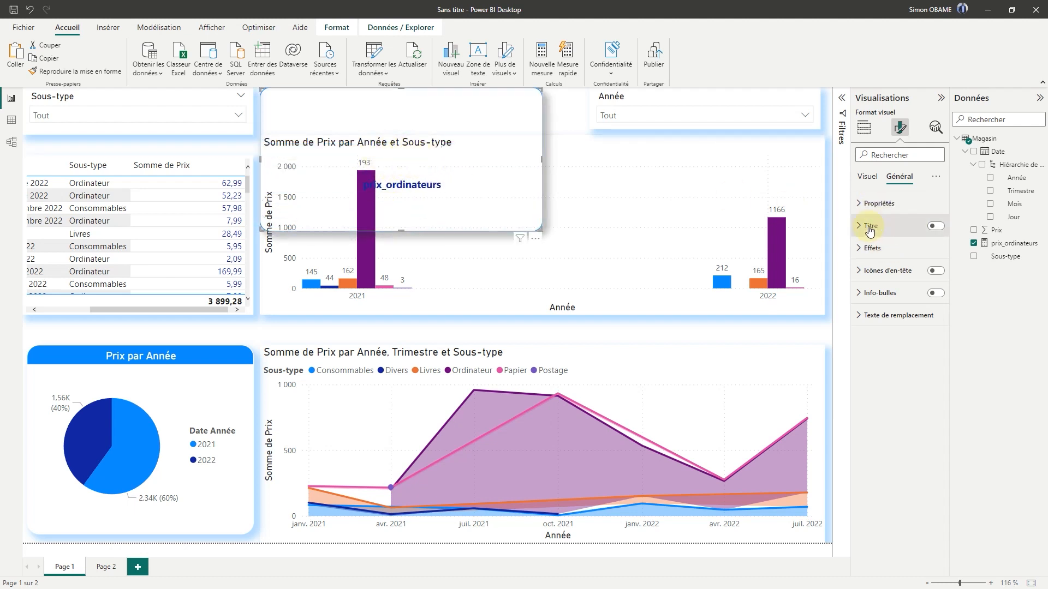
click(864, 127)
click(898, 129)
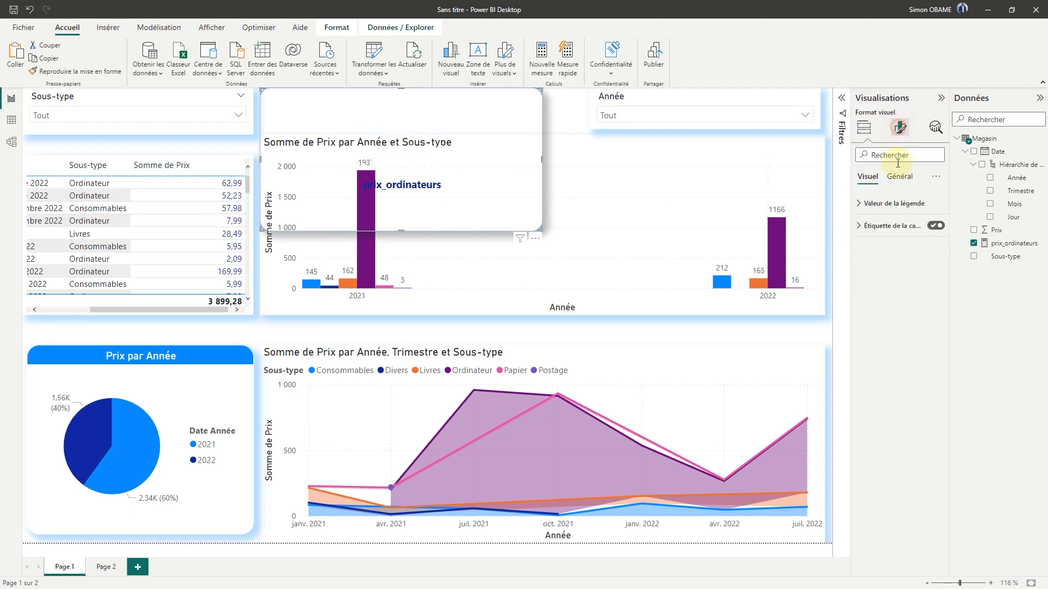
click(862, 202)
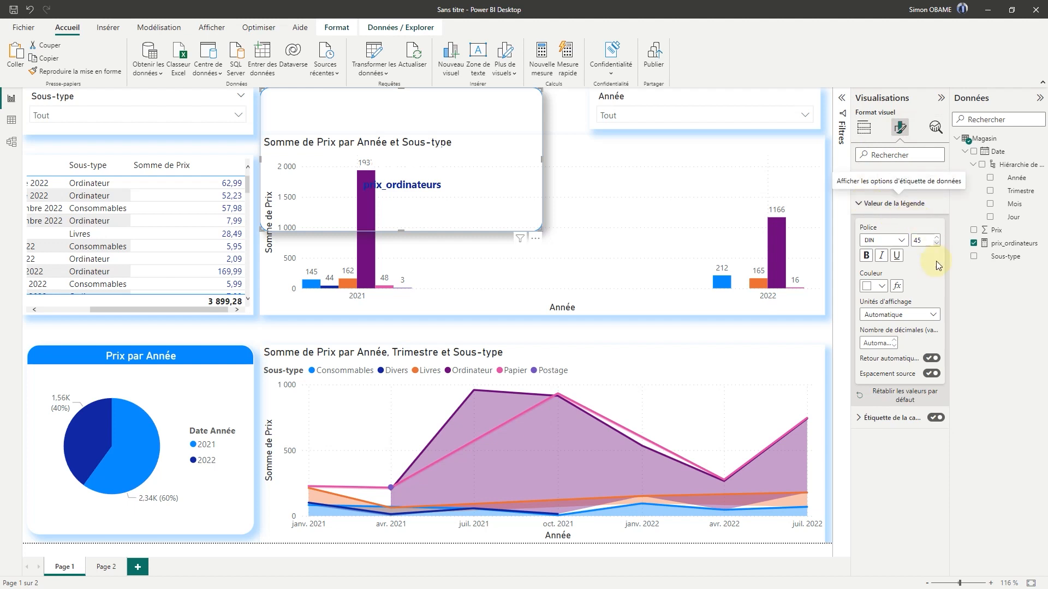
click(879, 284)
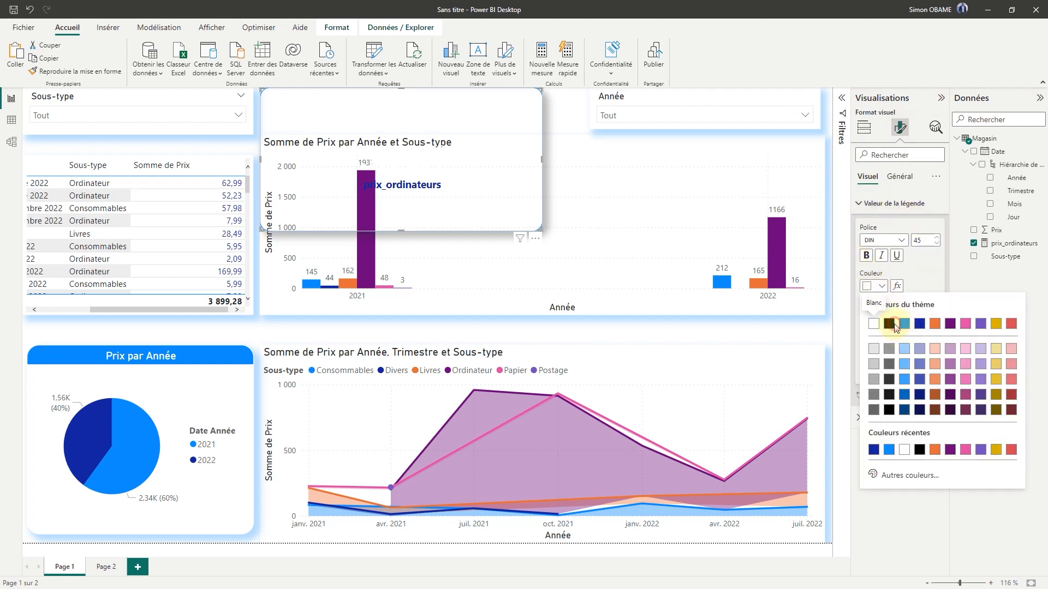
click(893, 324)
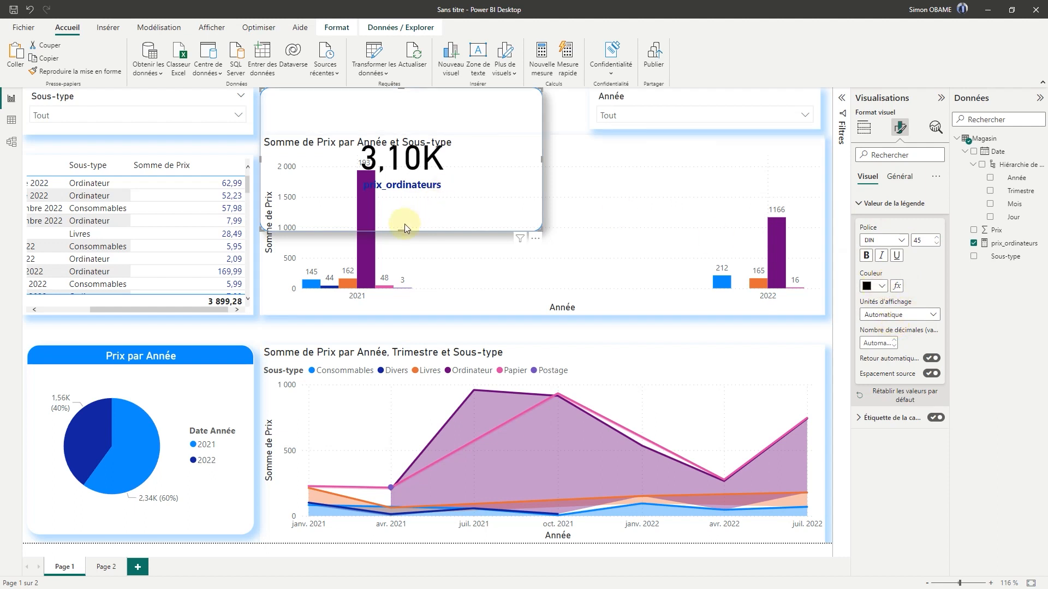
Step: Reduce the height of the prix_ordinateurs card to just fit its value and label, and lower the column chart's upper edge to clear it
drag(403, 227, 404, 133)
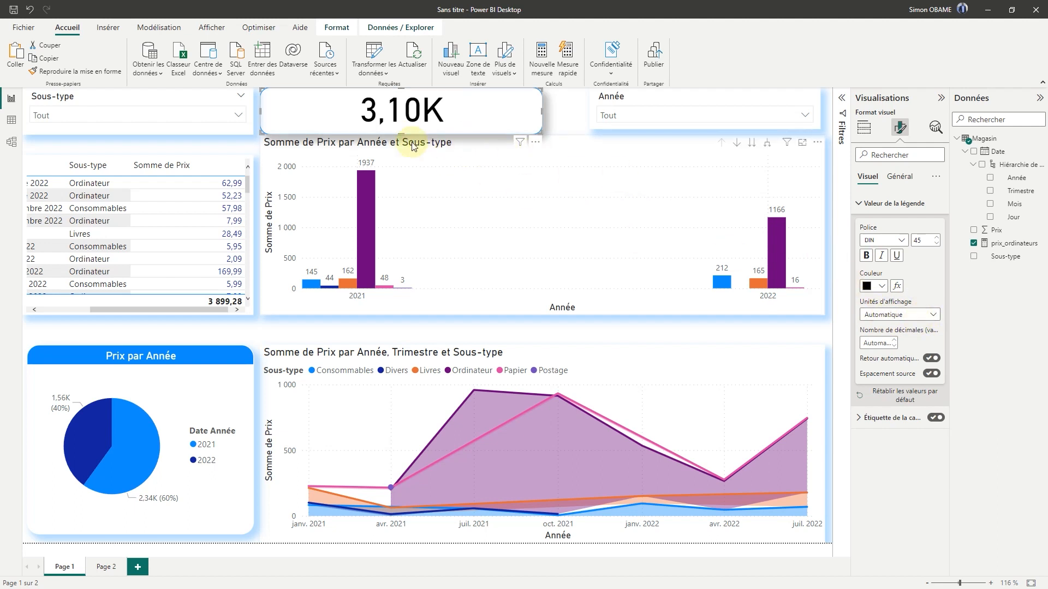
drag(401, 134, 399, 169)
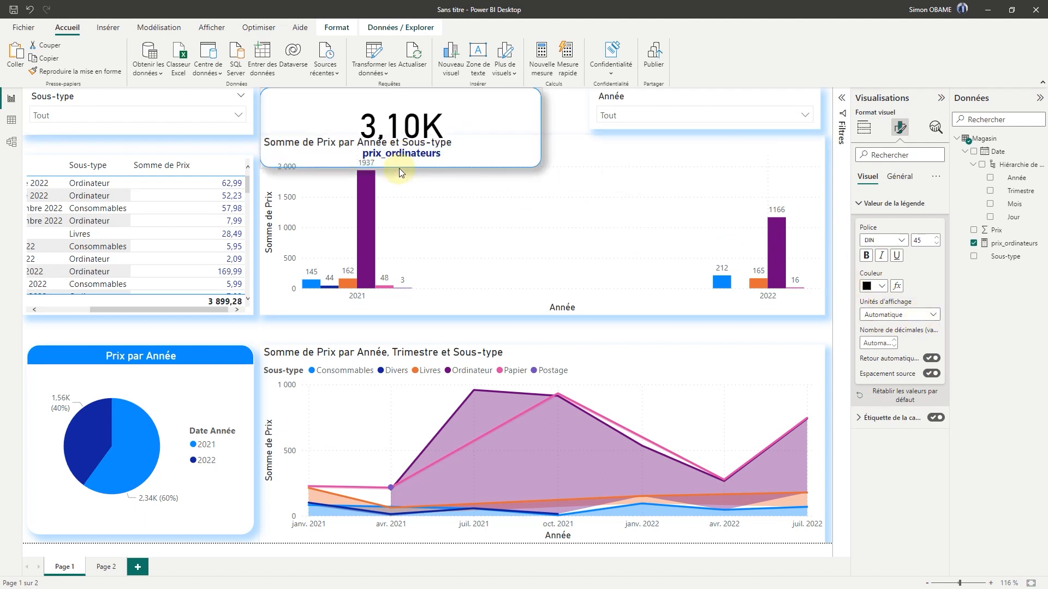
click(570, 144)
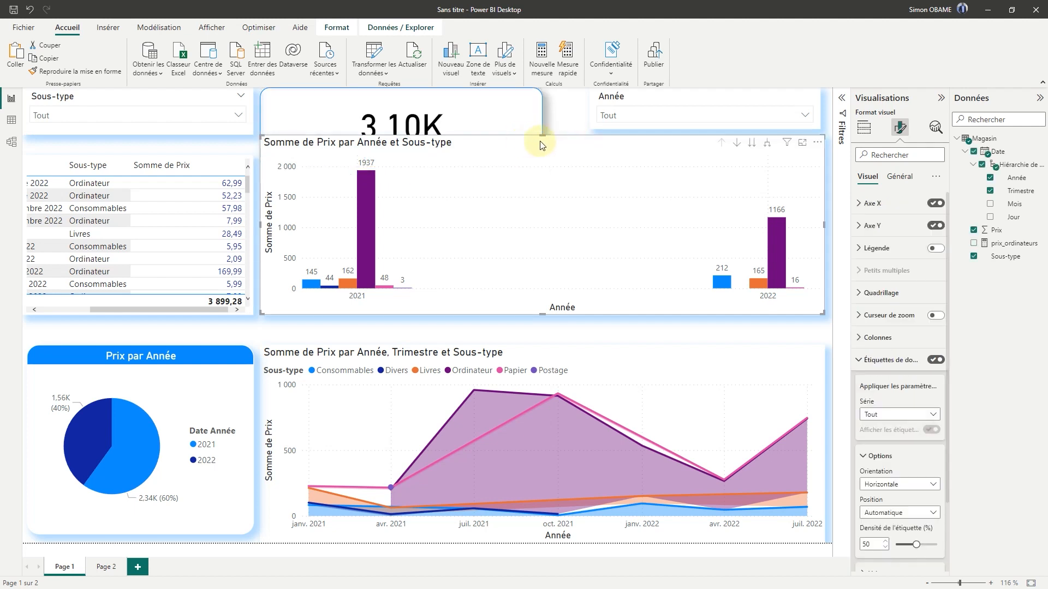
drag(545, 136, 542, 176)
click(441, 166)
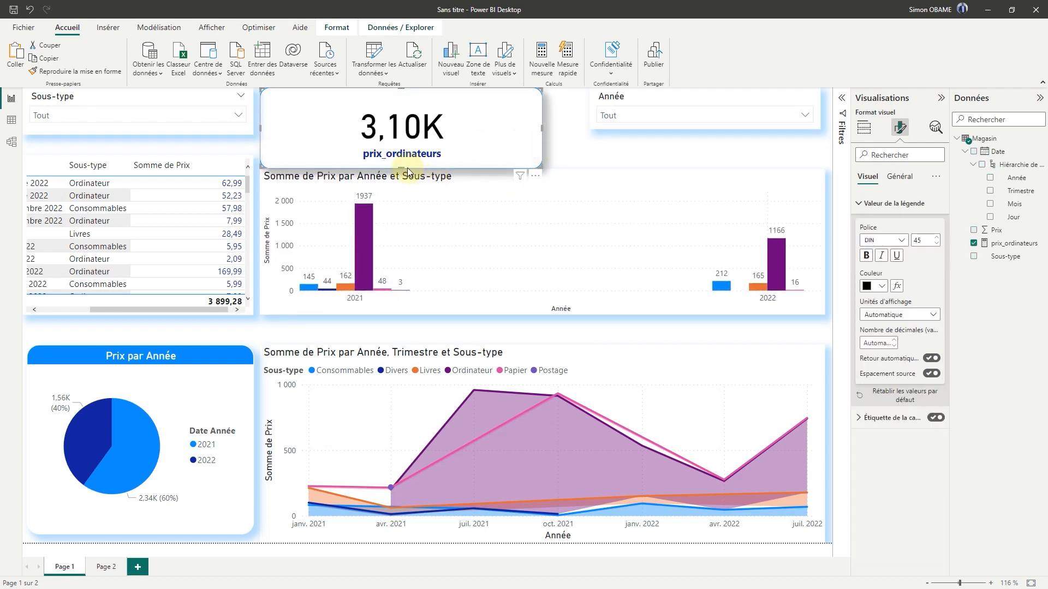
drag(403, 166, 402, 162)
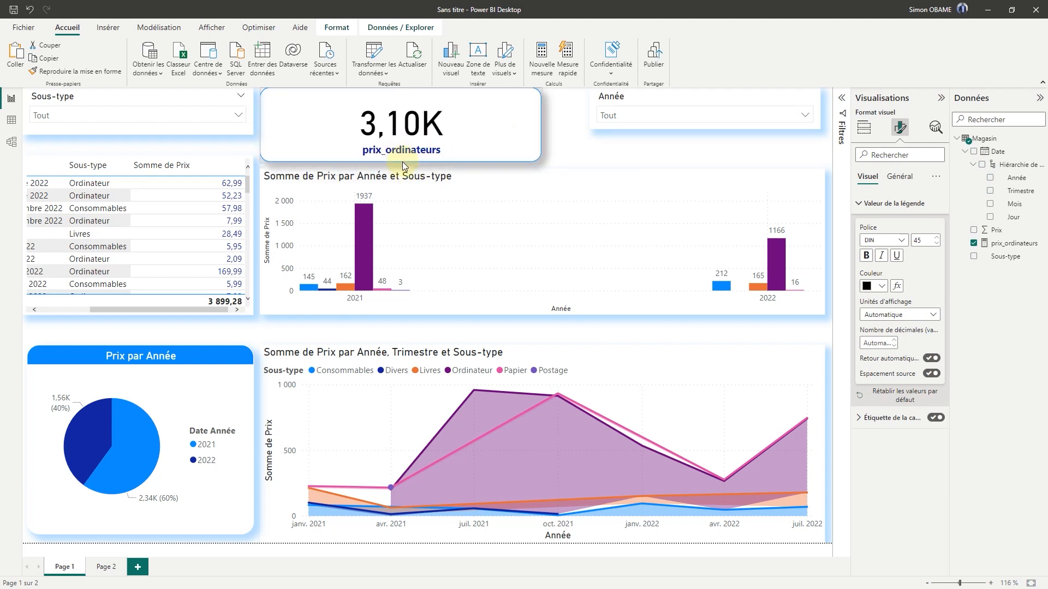
Step: Bring the table's Date column back into view and open the display units and number of decimals settings of the prix_ordinateurs card's value
drag(122, 311, 73, 309)
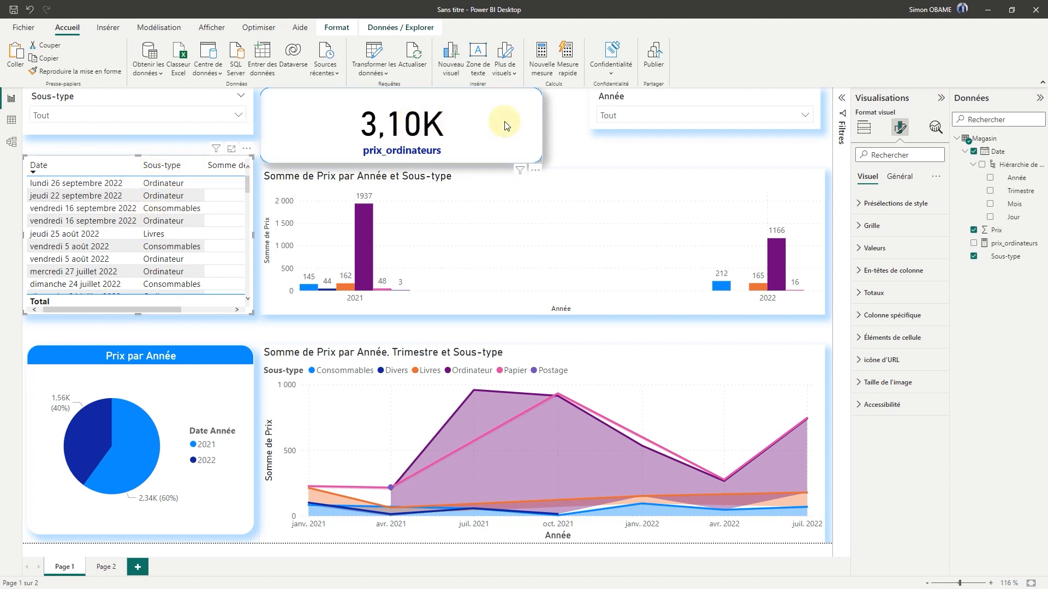
click(493, 130)
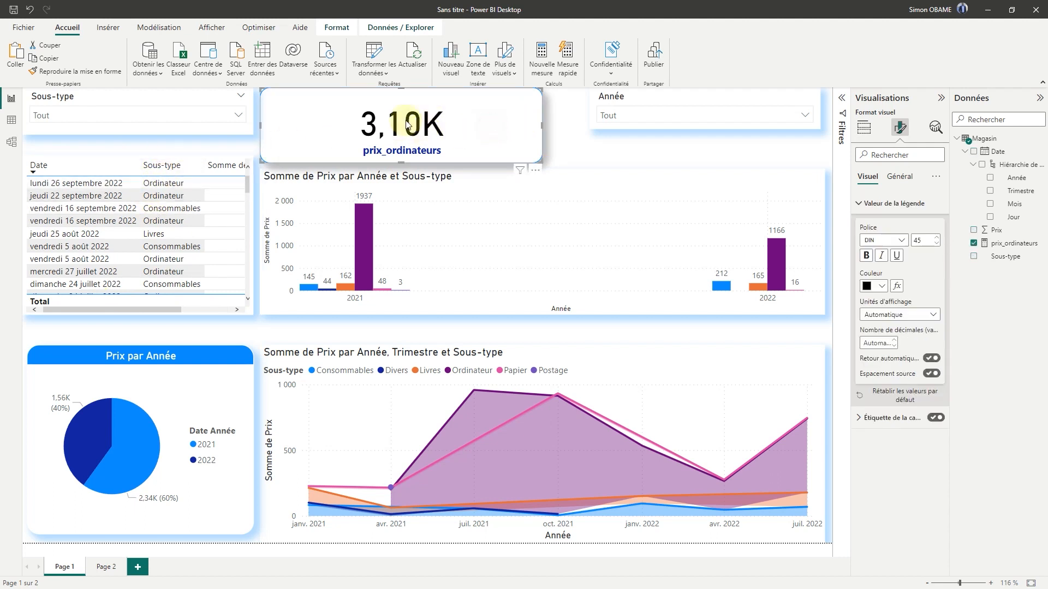
click(921, 320)
click(873, 340)
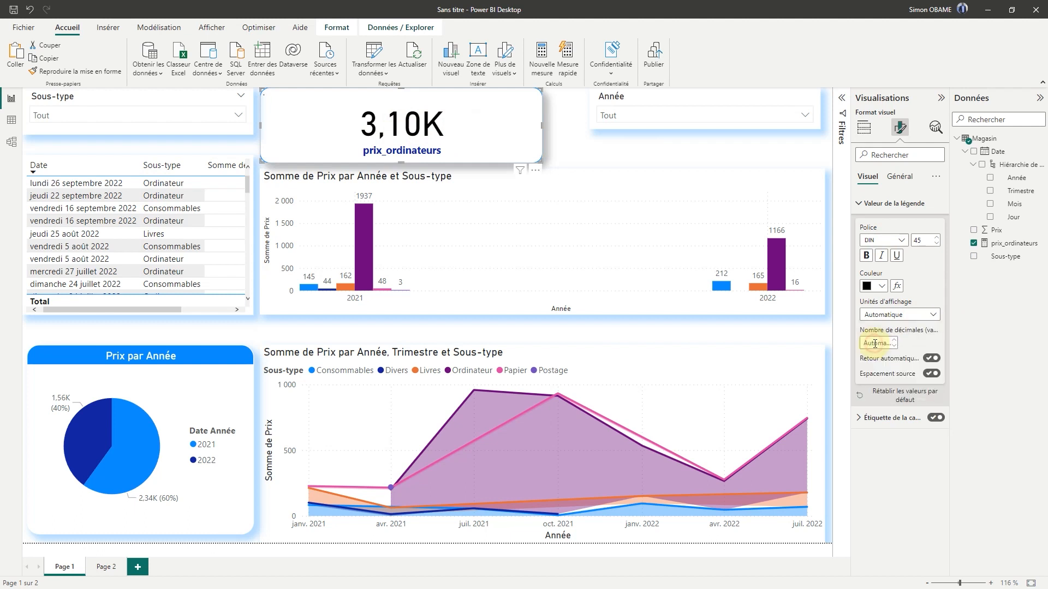